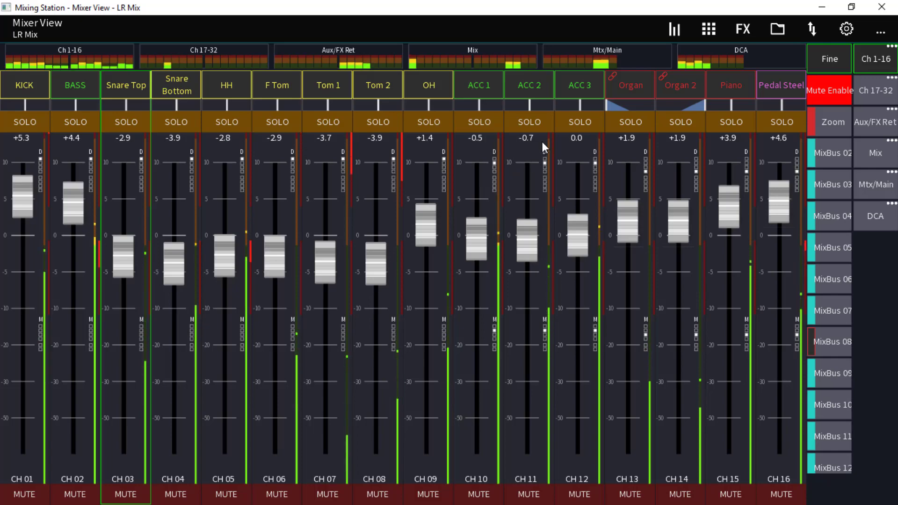
Look at the MS Channel Links overview and return to the mixer view.
click(881, 34)
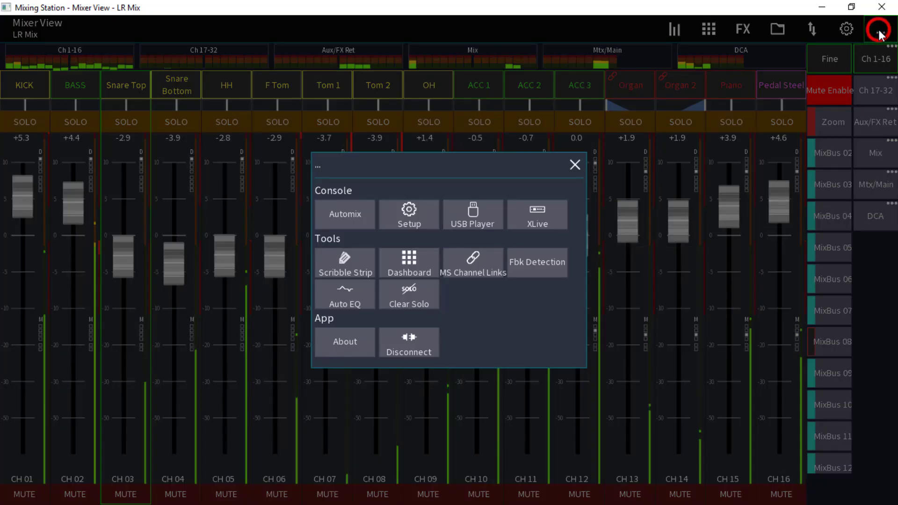
click(465, 262)
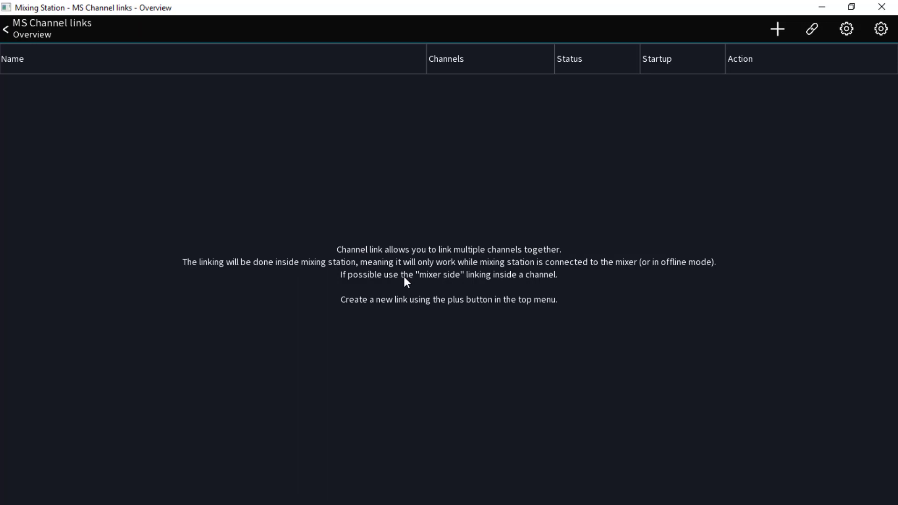
click(13, 34)
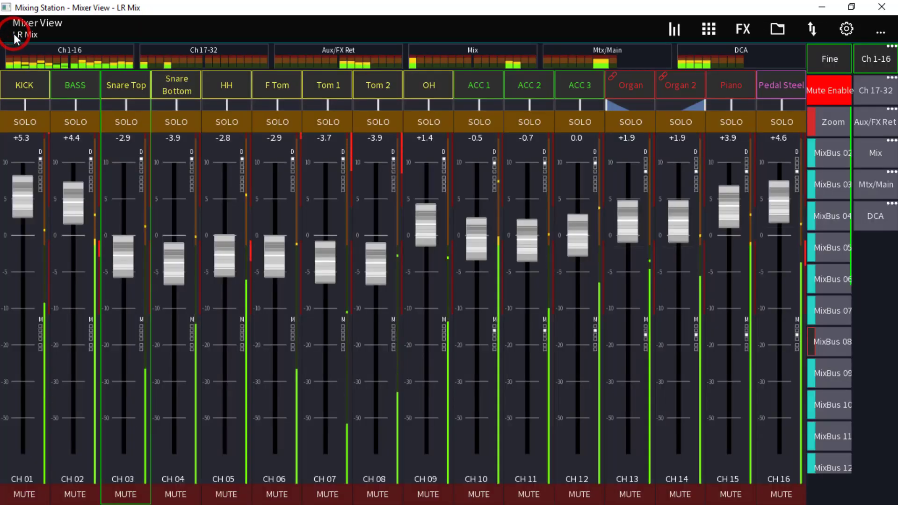
Check which channel pair the mixer-side link offers for KICK and for BASS, declining the link each time.
click(32, 91)
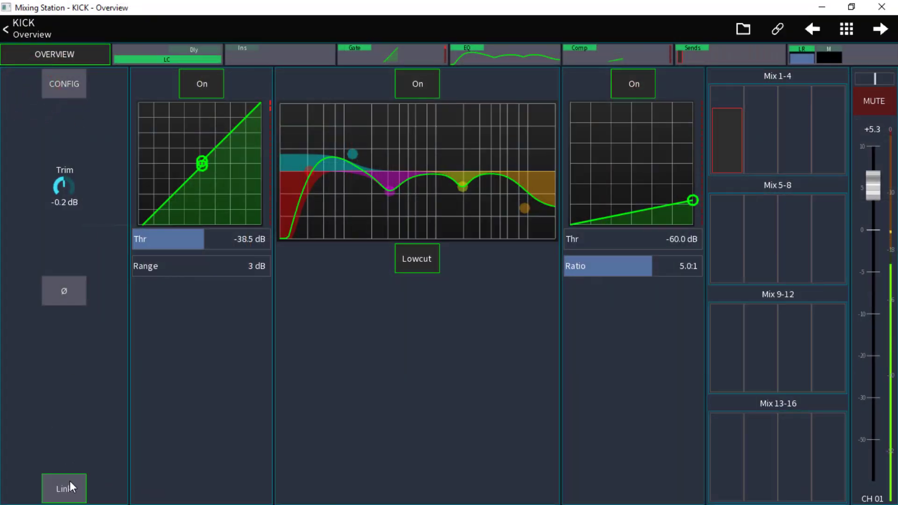
click(70, 484)
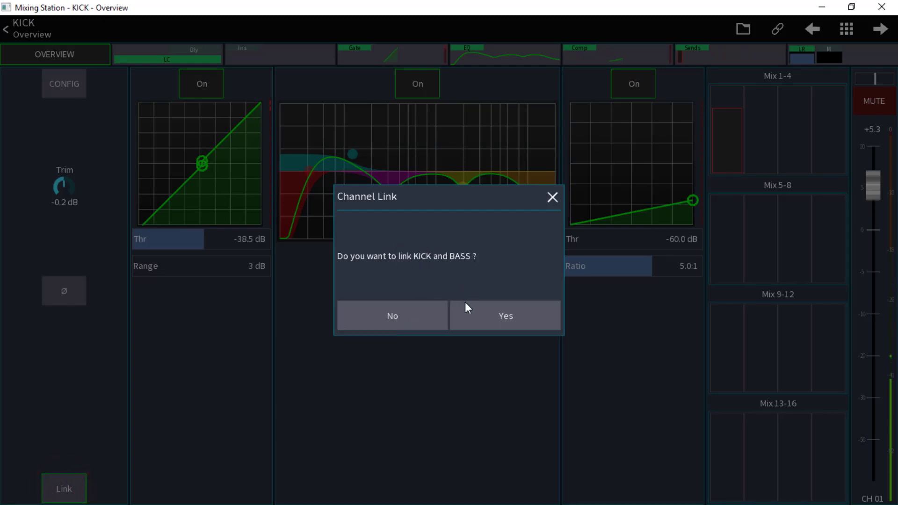
click(388, 316)
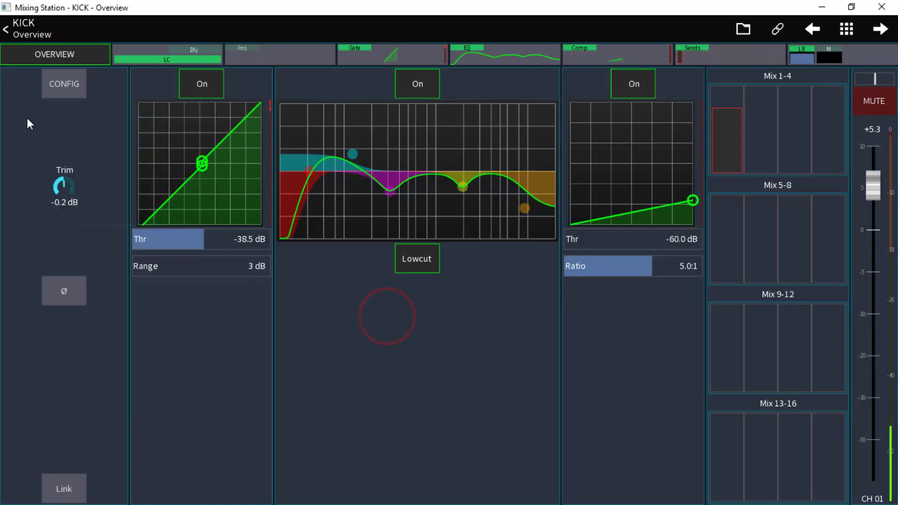
click(880, 29)
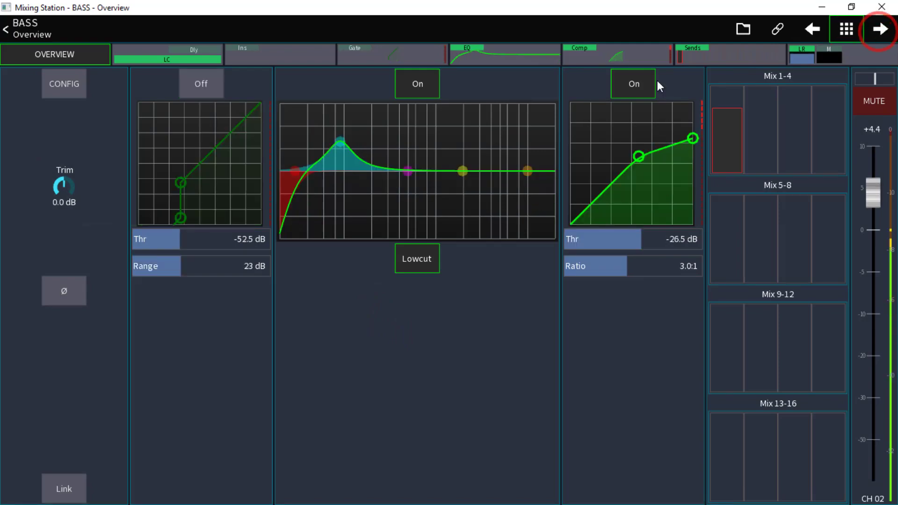
click(64, 489)
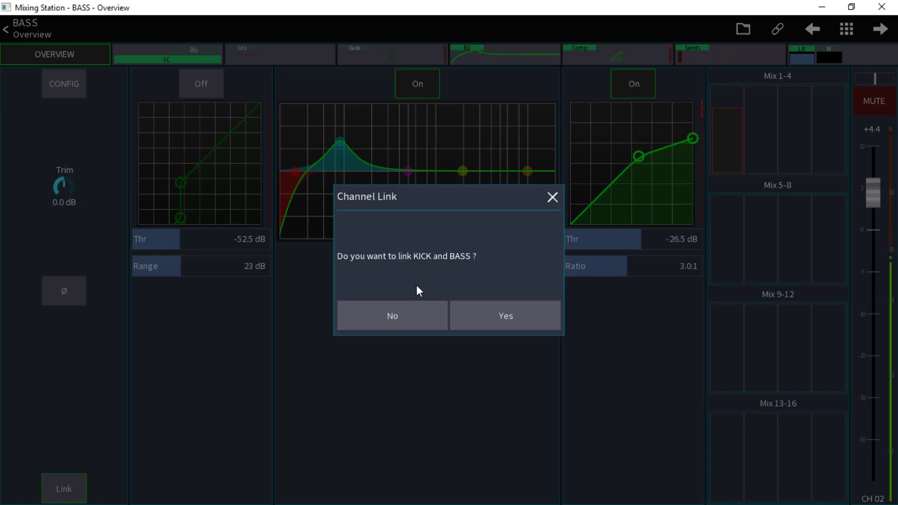
click(403, 310)
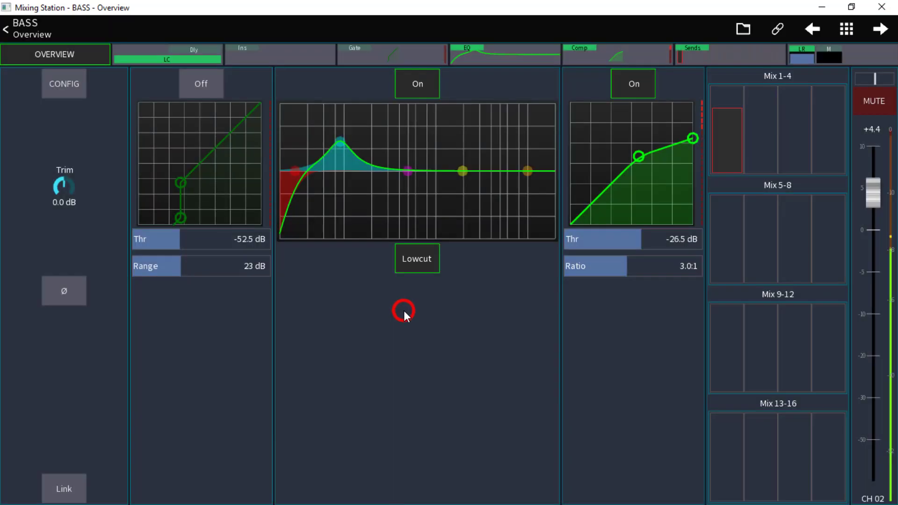
Check the mixer-side link partner offered for Snare Top, decline the link and return to the mixer view.
click(886, 31)
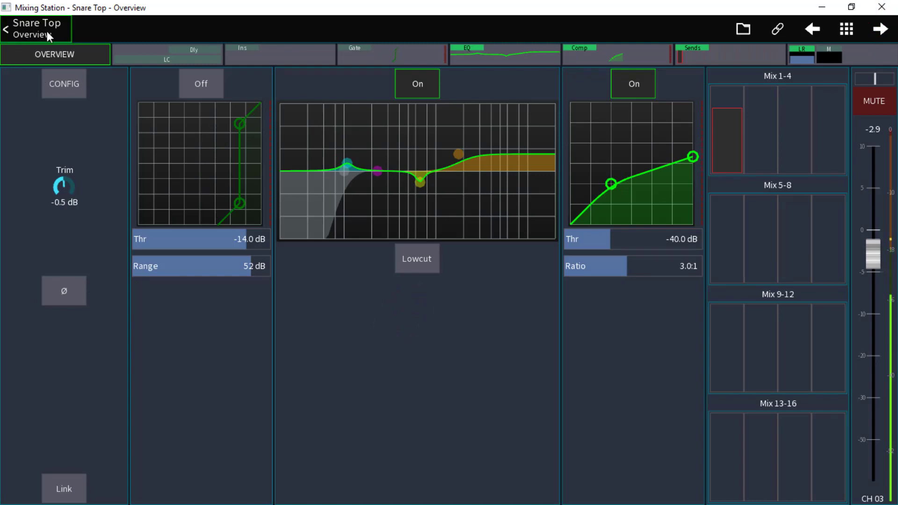
click(63, 489)
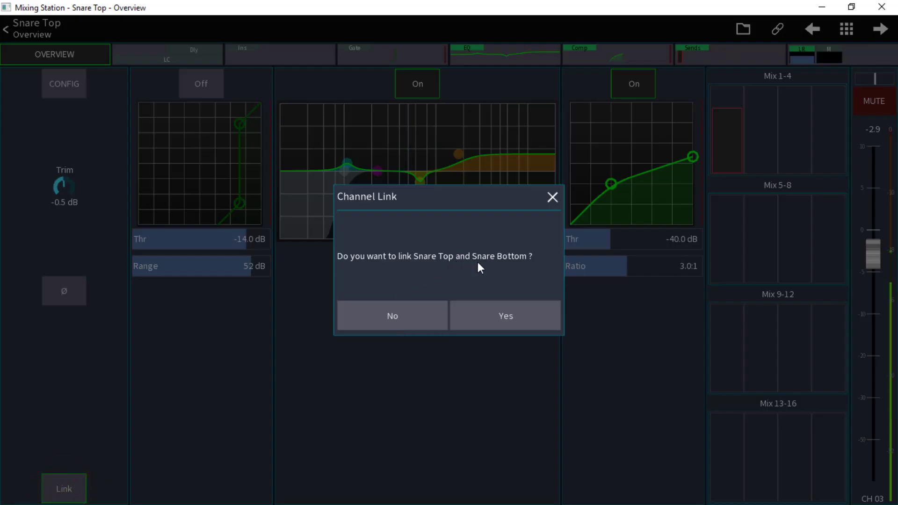
click(408, 315)
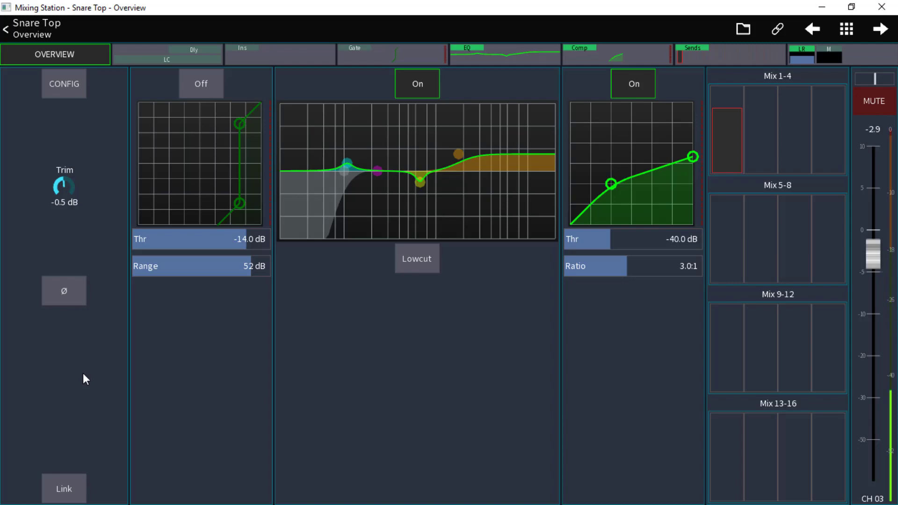
click(14, 25)
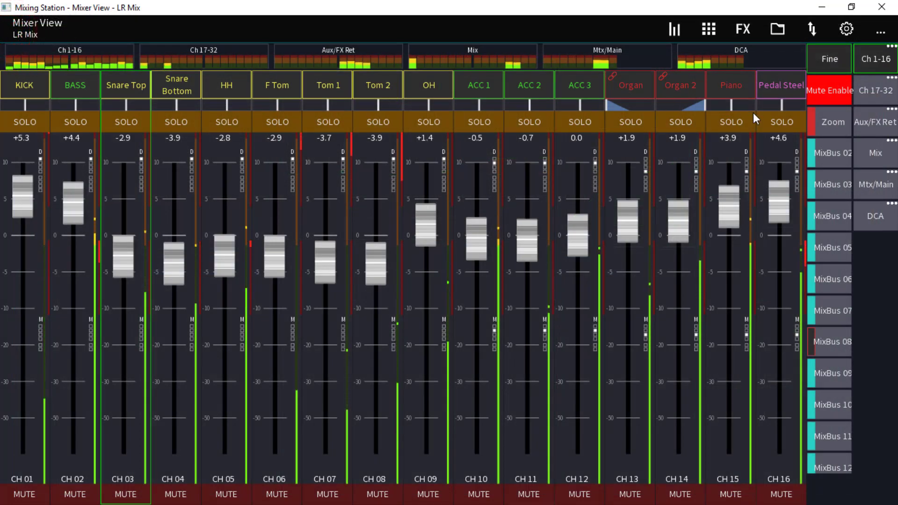
Open the MS Channel Links overview and review its Apply after connect setting.
click(880, 30)
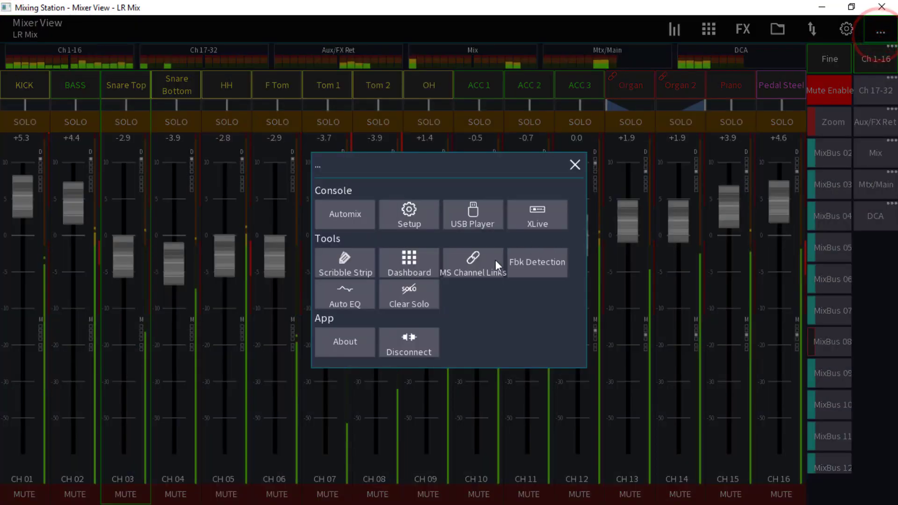
click(470, 271)
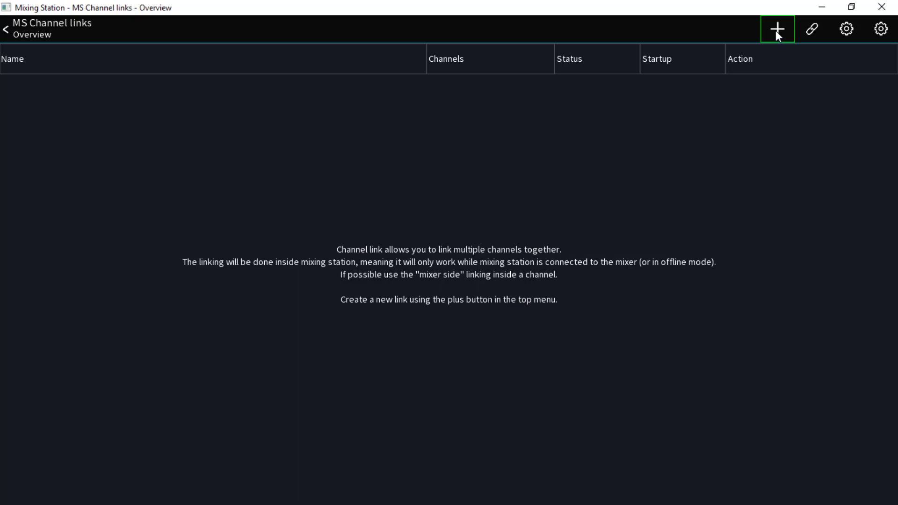
click(844, 37)
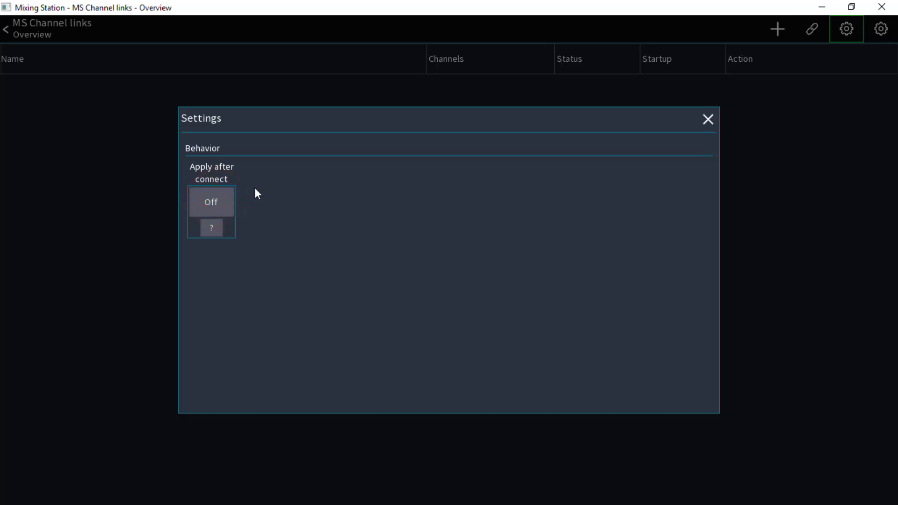
click(707, 123)
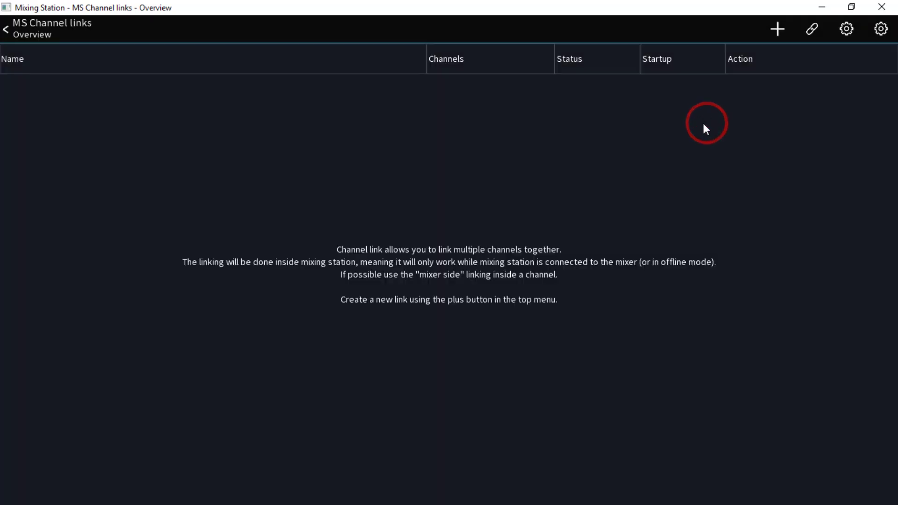
Create a new channel link with KICK and Snare Top as target channels.
click(776, 29)
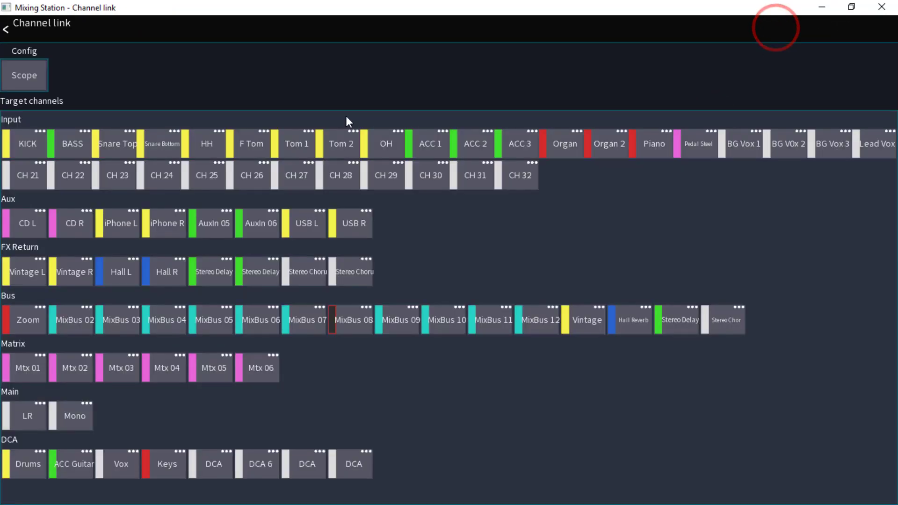
click(32, 143)
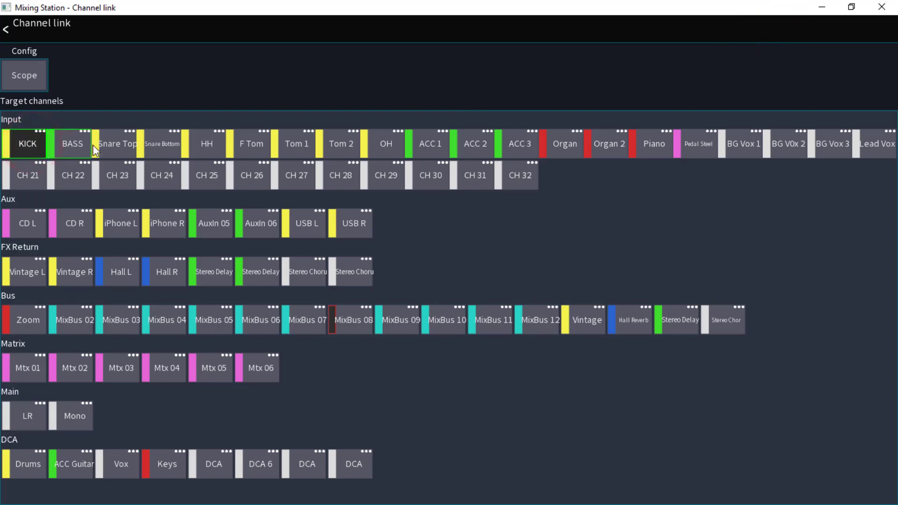
click(107, 149)
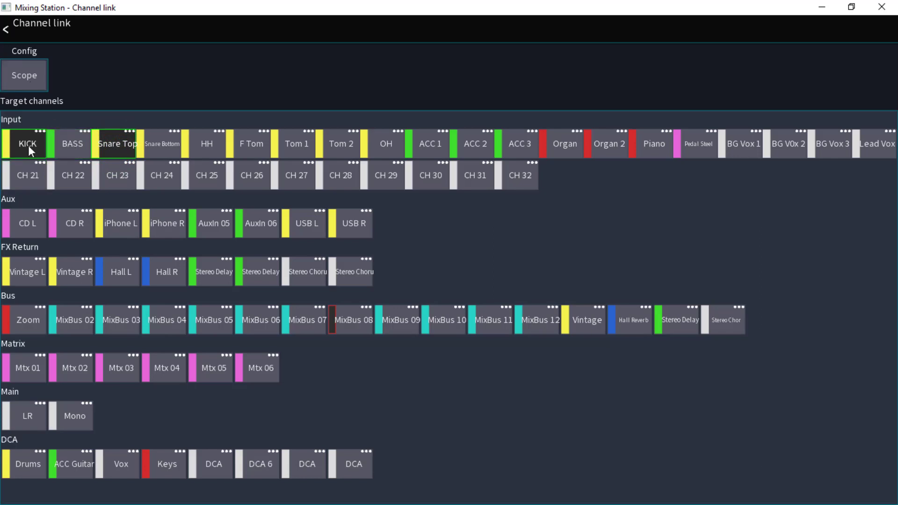
Limit the new link's parameter scope to Gain, DCA / Mutegrp, Sends, Fader and Mute, and return to the links overview.
click(34, 75)
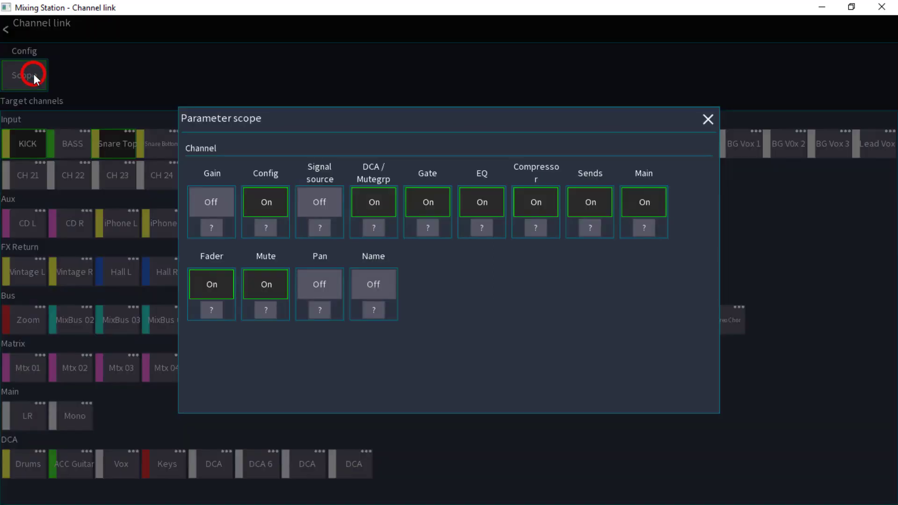
click(265, 202)
click(374, 202)
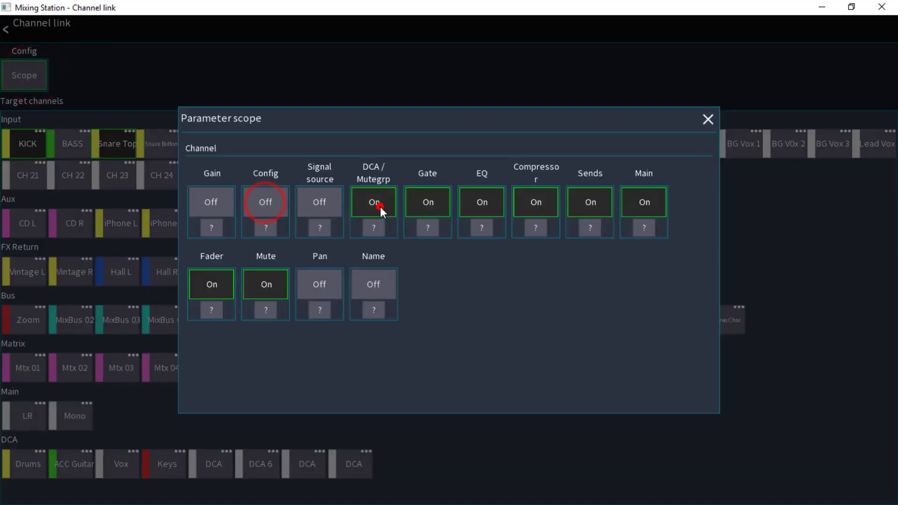
click(427, 202)
click(476, 202)
click(532, 202)
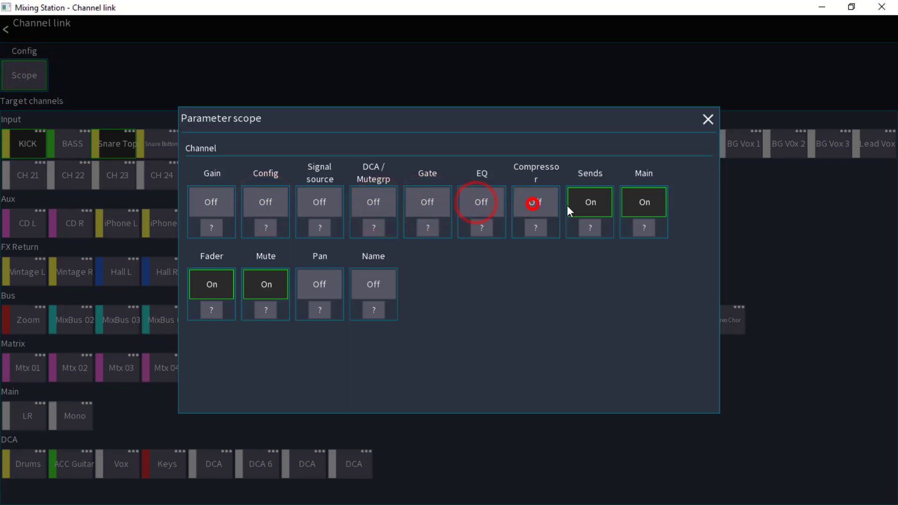
click(588, 202)
click(635, 204)
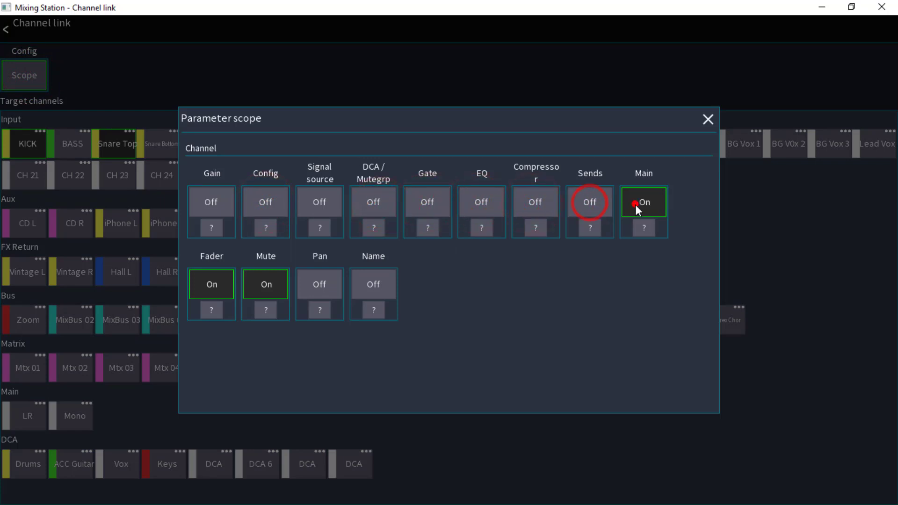
click(201, 285)
click(263, 290)
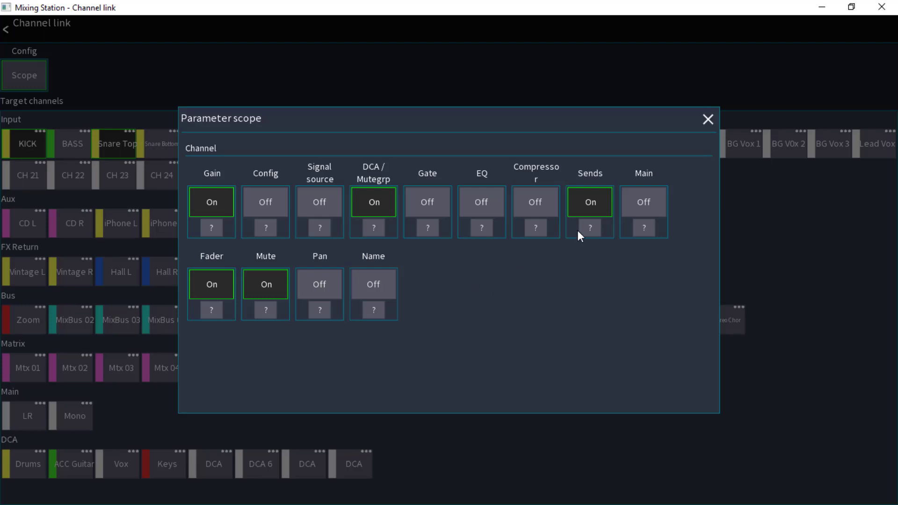
click(708, 120)
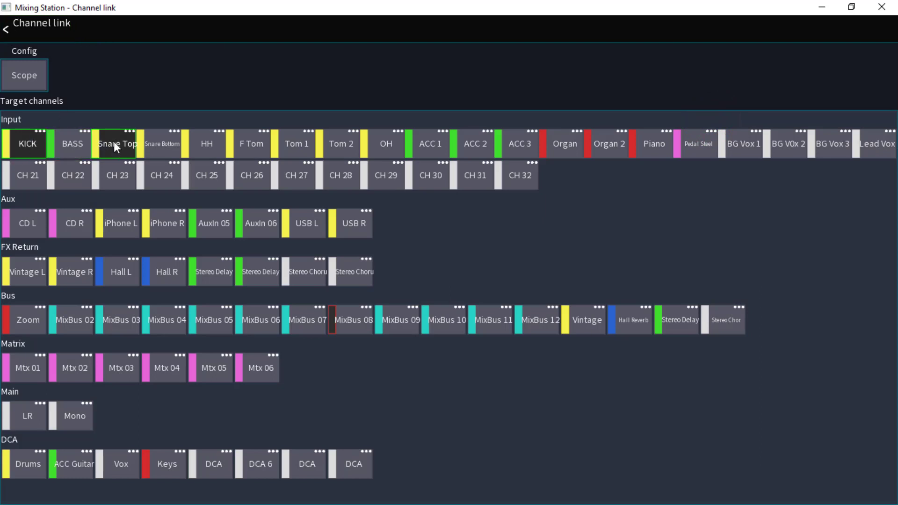
click(6, 30)
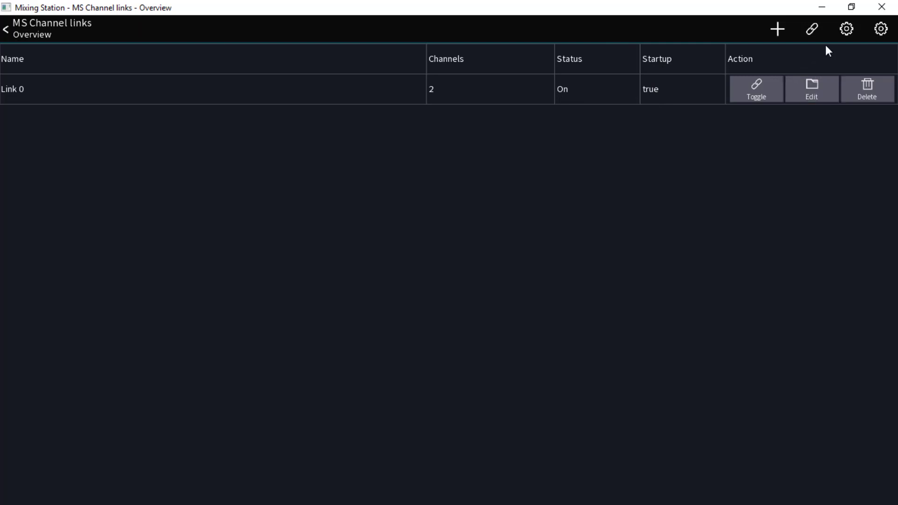
Compare the Apply after connect option in the two settings dialogs of the channel links overview, leaving it unchanged.
click(844, 37)
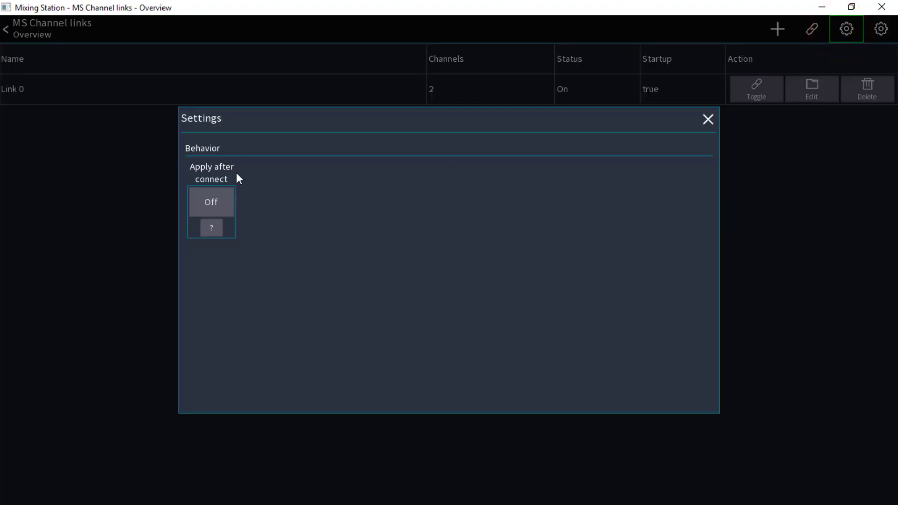
click(706, 117)
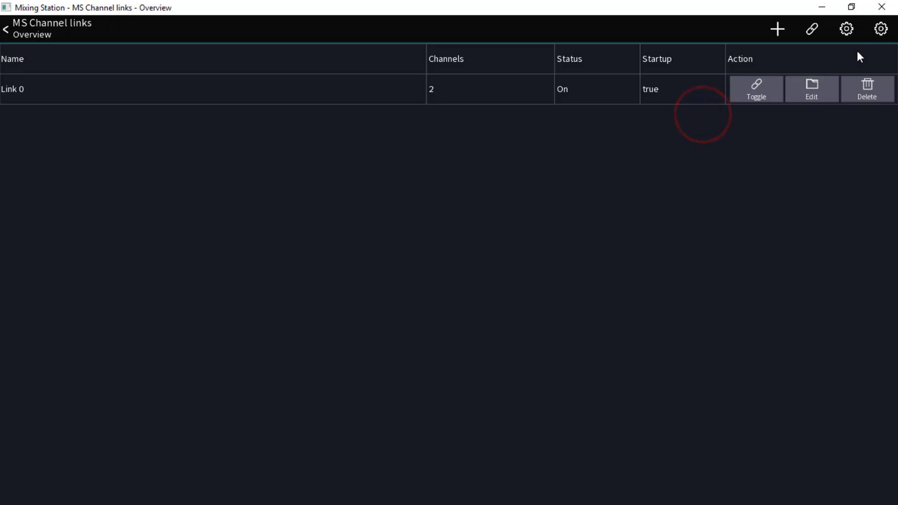
click(878, 36)
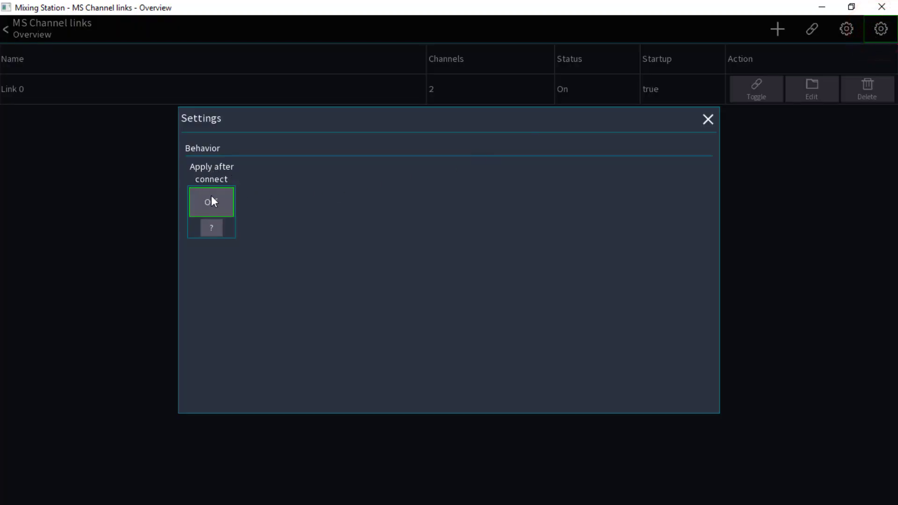
click(709, 122)
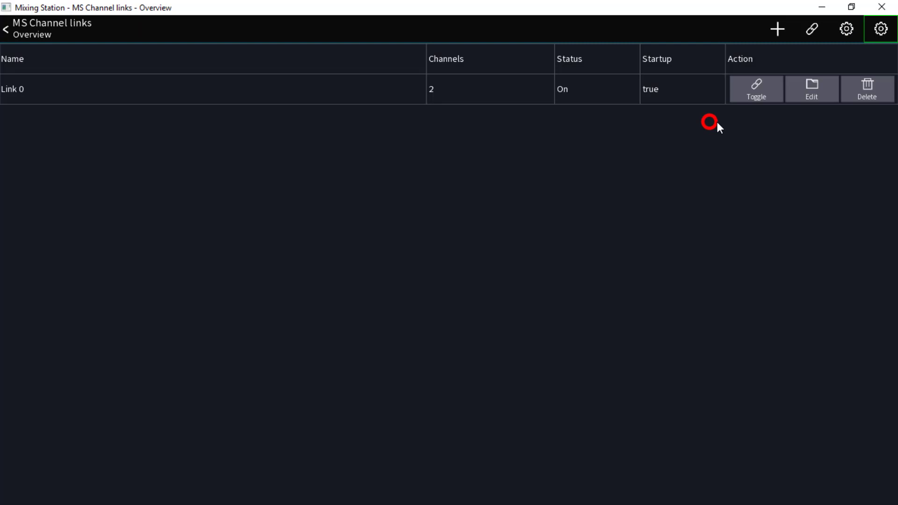
click(848, 31)
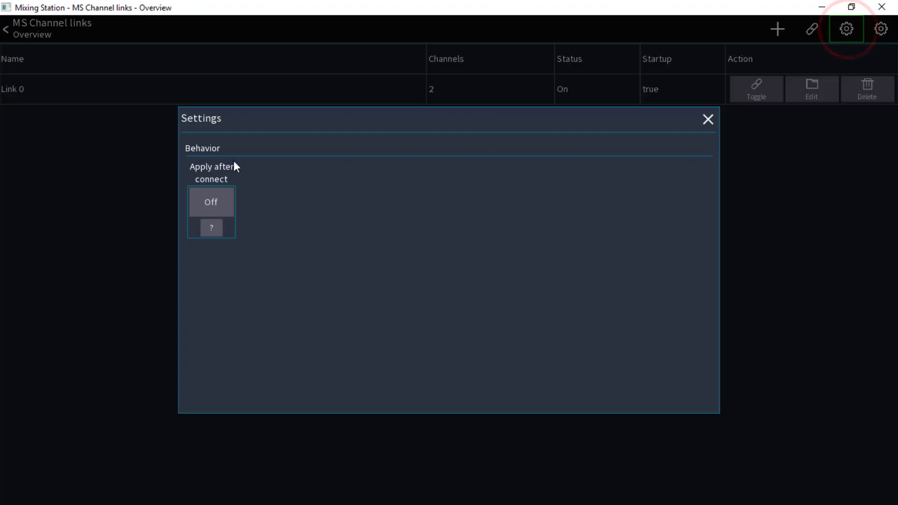
click(703, 120)
click(881, 29)
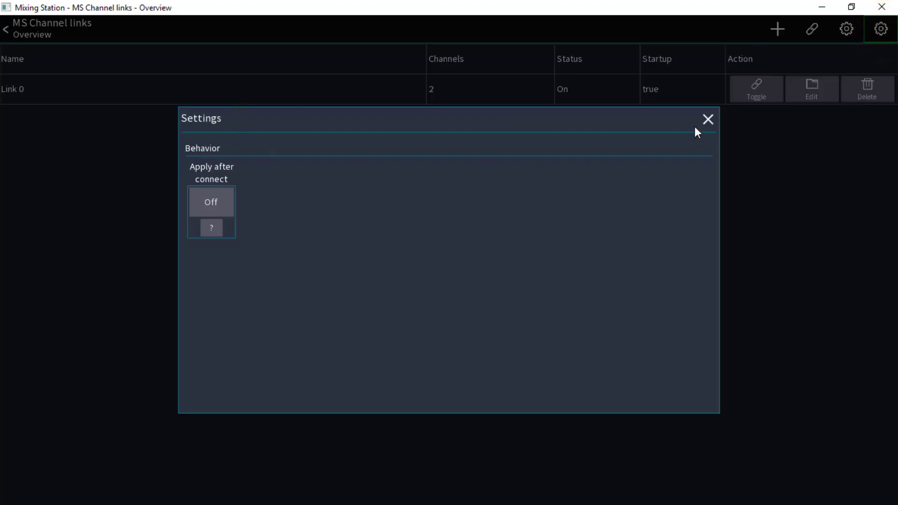
click(706, 120)
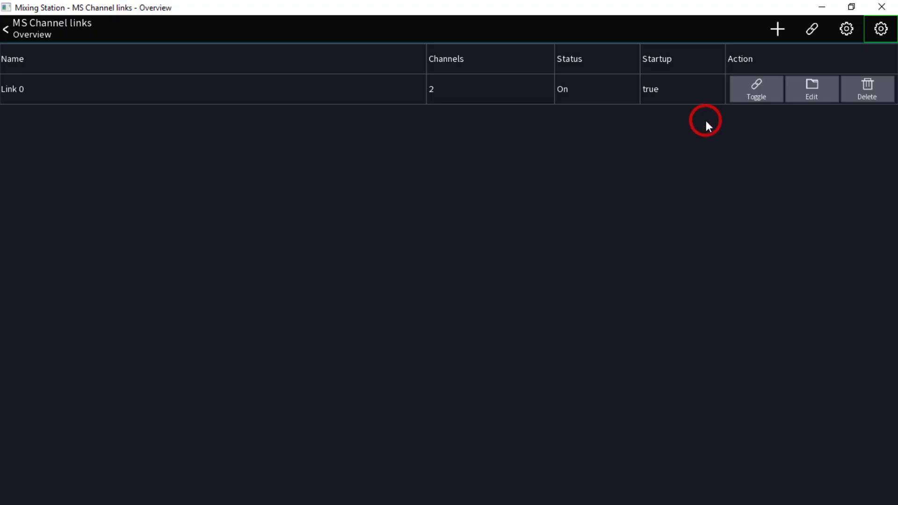
Switch off the channel link between KICK and Snare Top.
click(760, 91)
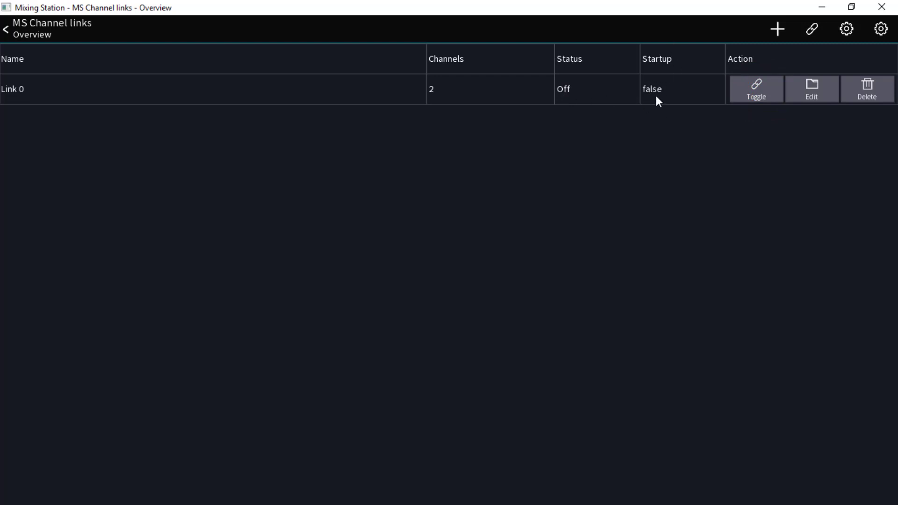
Switch the channel link between KICK and Snare Top back on, check the KICK channel overview and return to the mixer view.
click(750, 91)
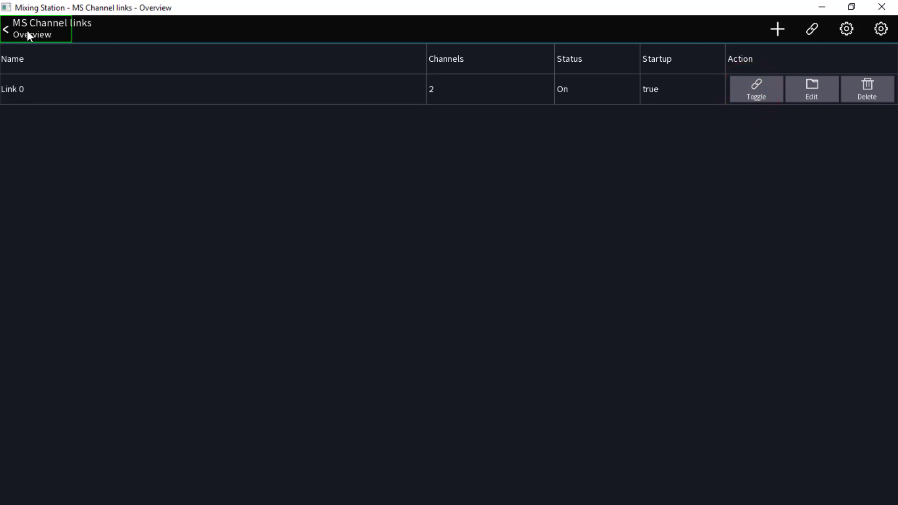
click(9, 33)
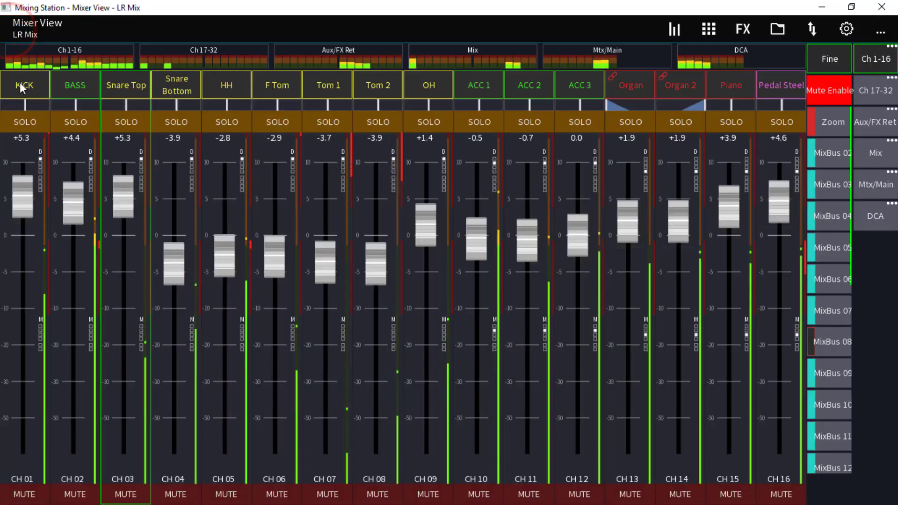
click(20, 82)
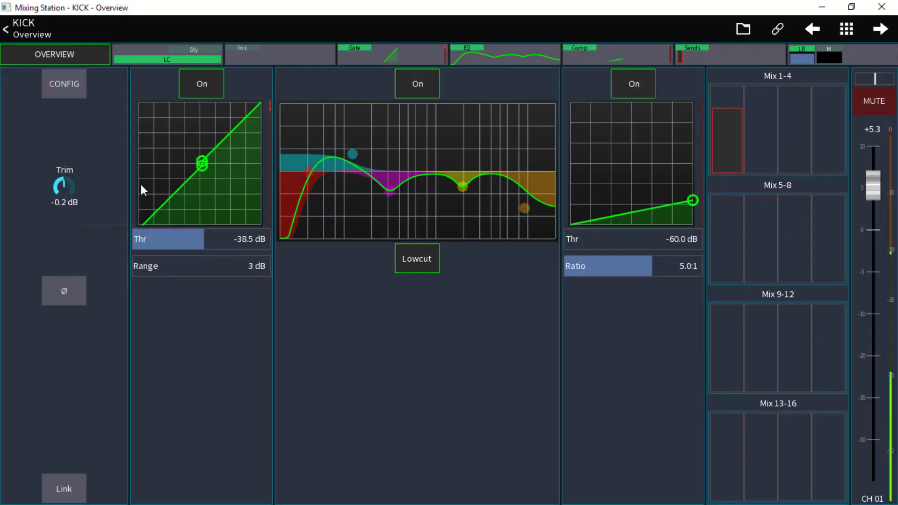
click(63, 486)
click(6, 29)
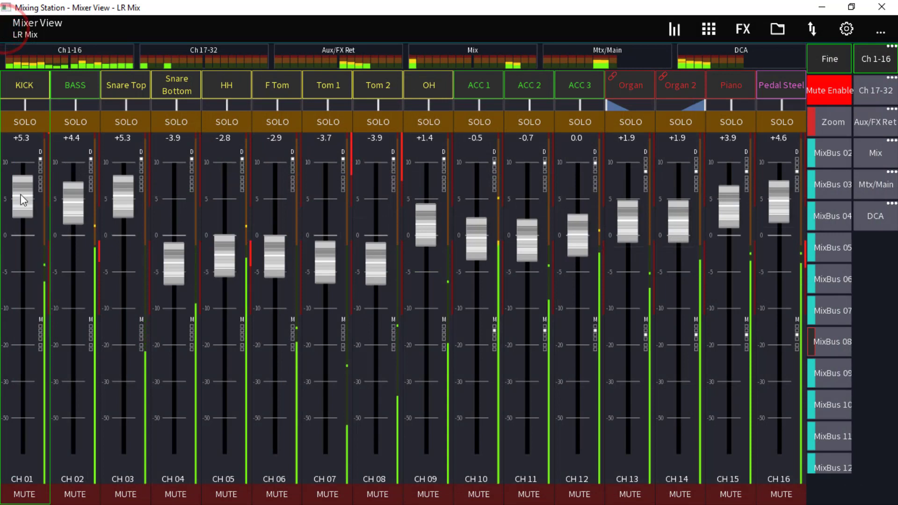
Lower the KICK fader to +0.1 dB and set the KICK trim to 5.0 dB.
drag(16, 204, 53, 239)
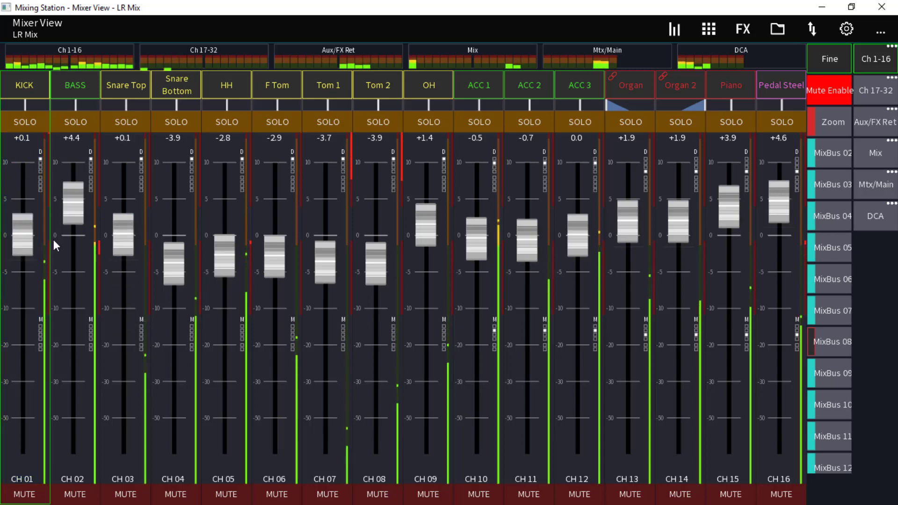
click(32, 88)
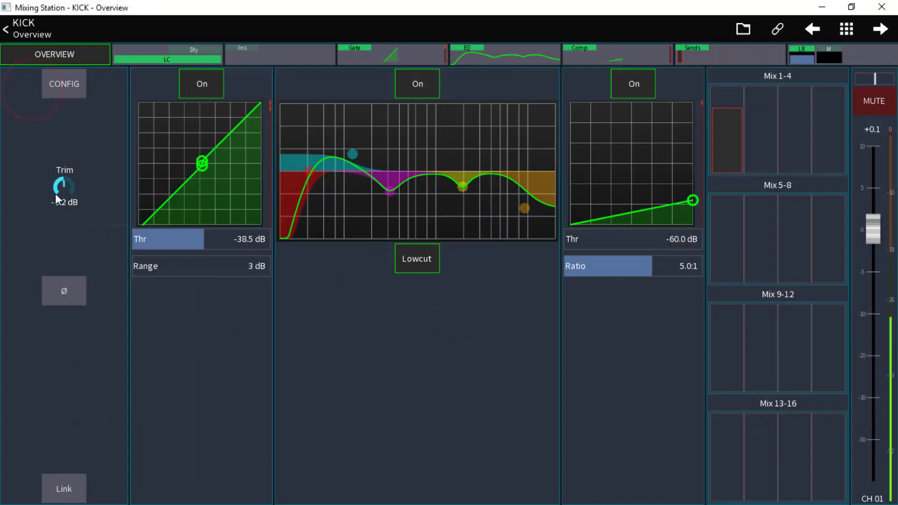
drag(62, 183, 75, 140)
Compare the trim and fader values of Snare Top with those of KICK, and return to the mixer view.
click(880, 30)
click(880, 30)
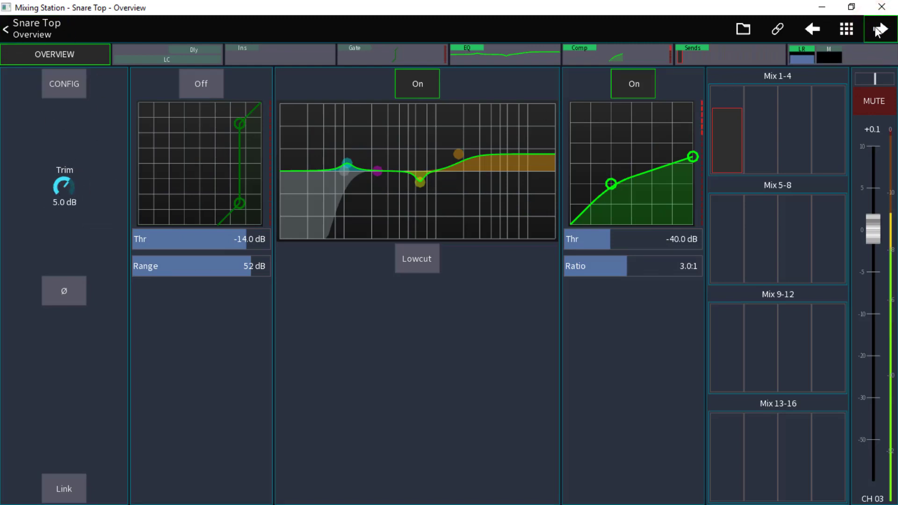
click(812, 30)
click(812, 30)
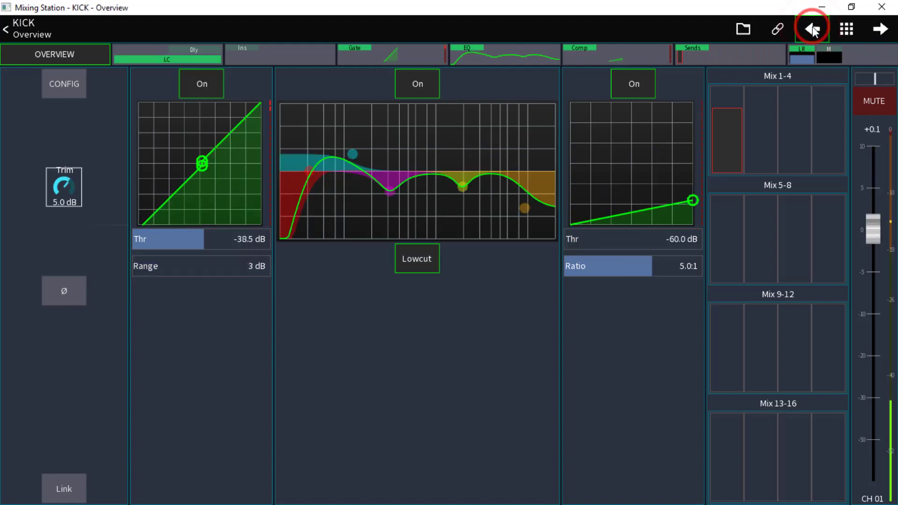
click(12, 28)
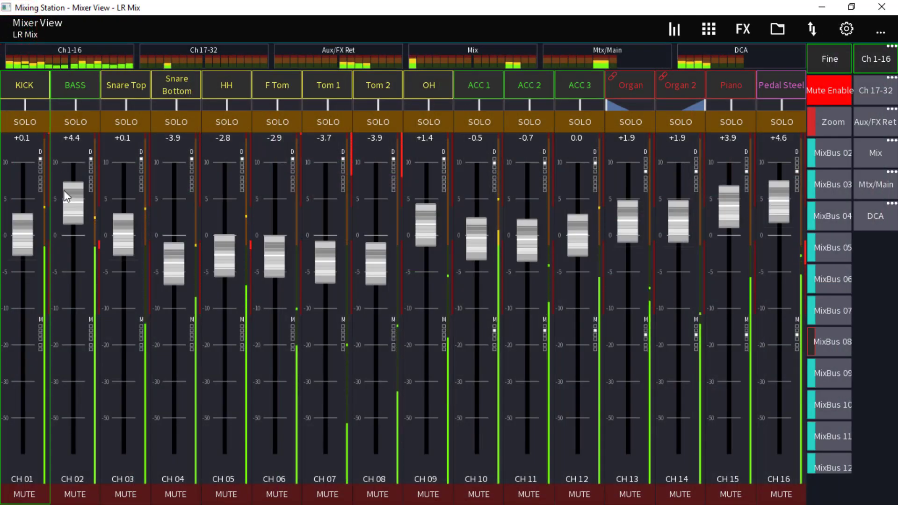
Try panning KICK fully left and Snare Top fully right, and recentre both channels.
drag(25, 108, 4, 108)
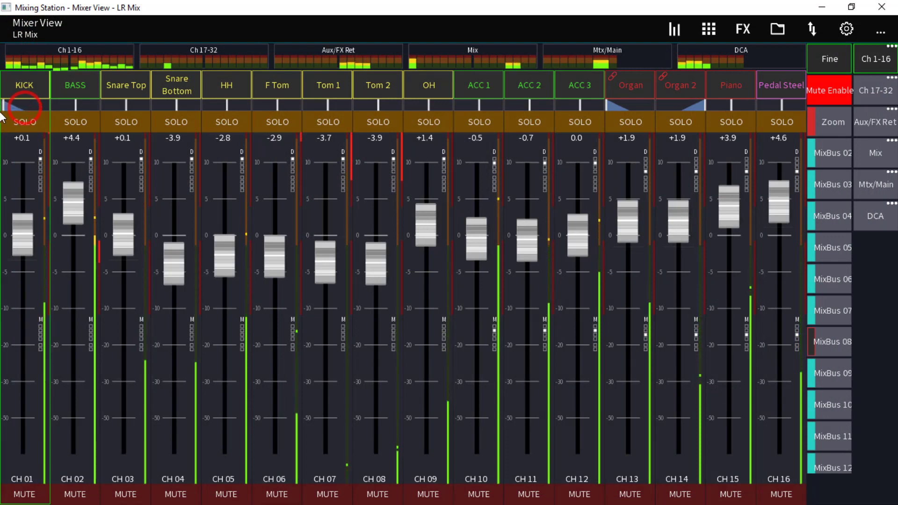
drag(127, 105, 246, 115)
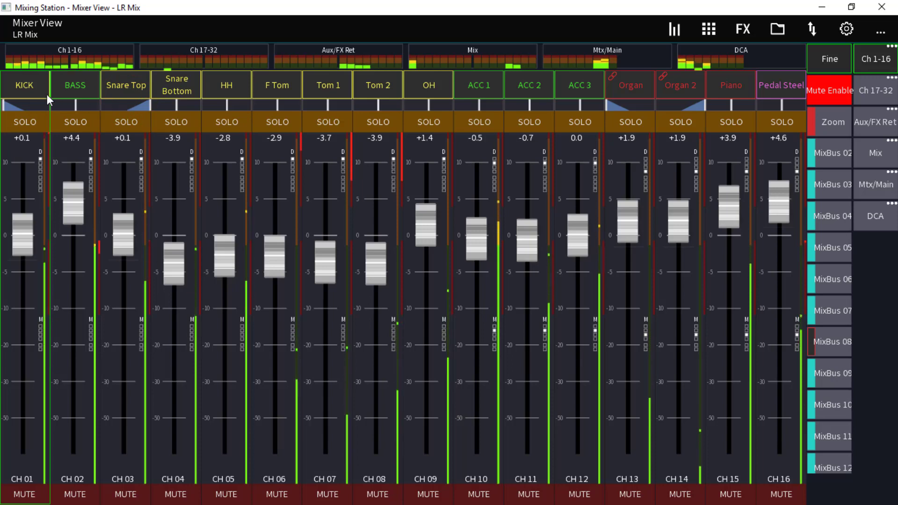
drag(5, 110, 33, 107)
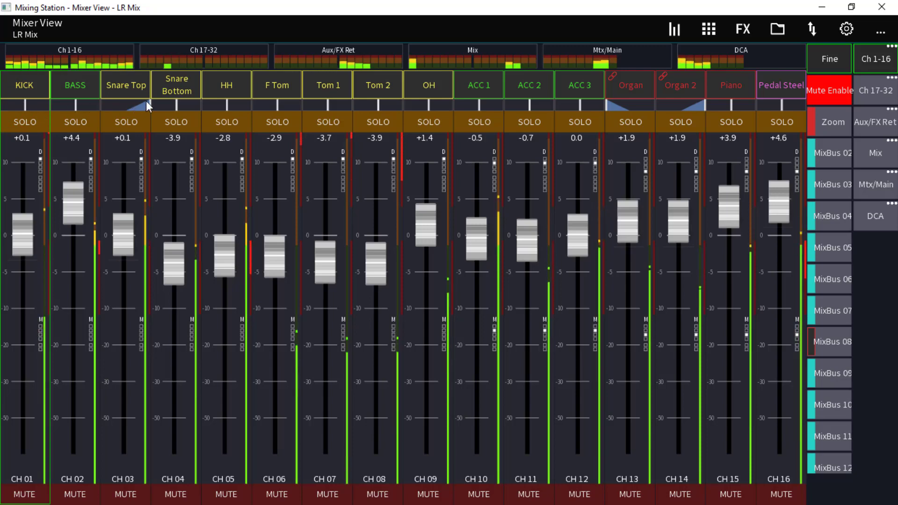
drag(149, 102, 122, 109)
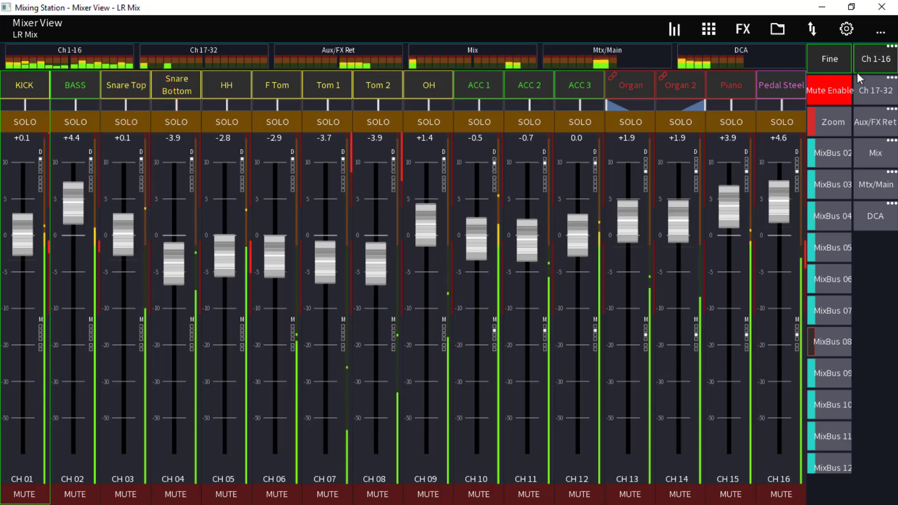
Edit the existing MS channel link and add BASS, Snare Bottom, HH, F Tom, Tom 1, Tom 2 and OH as target channels.
click(888, 30)
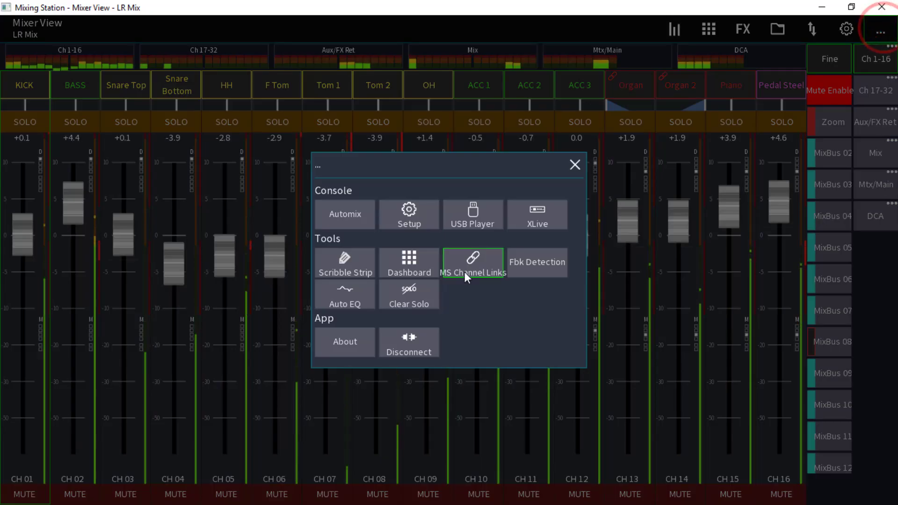
click(470, 267)
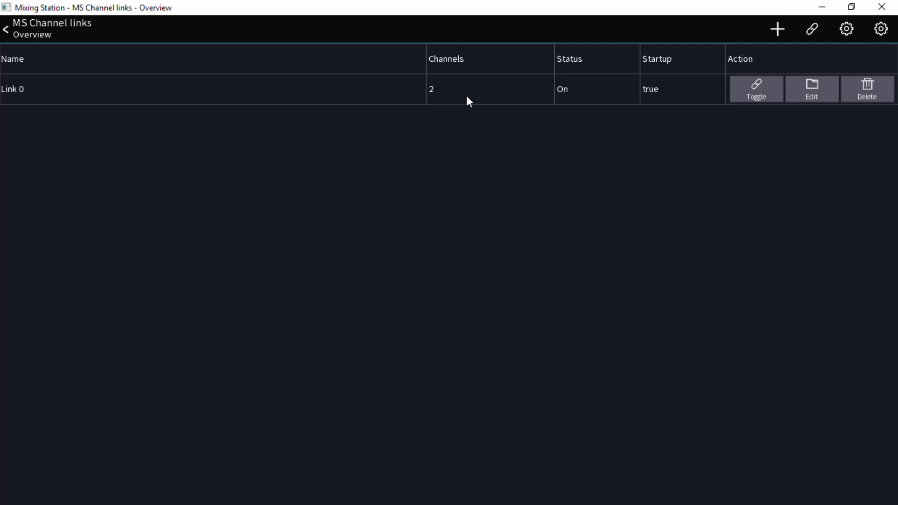
click(812, 91)
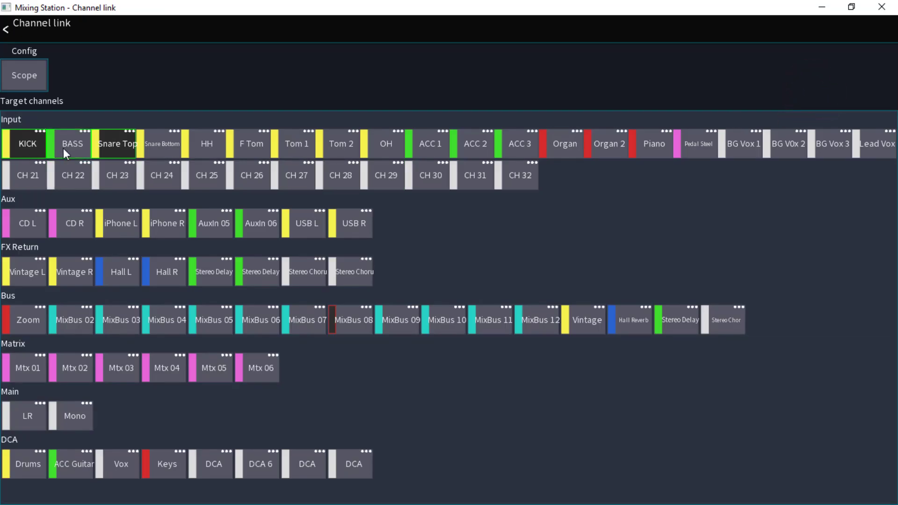
click(156, 147)
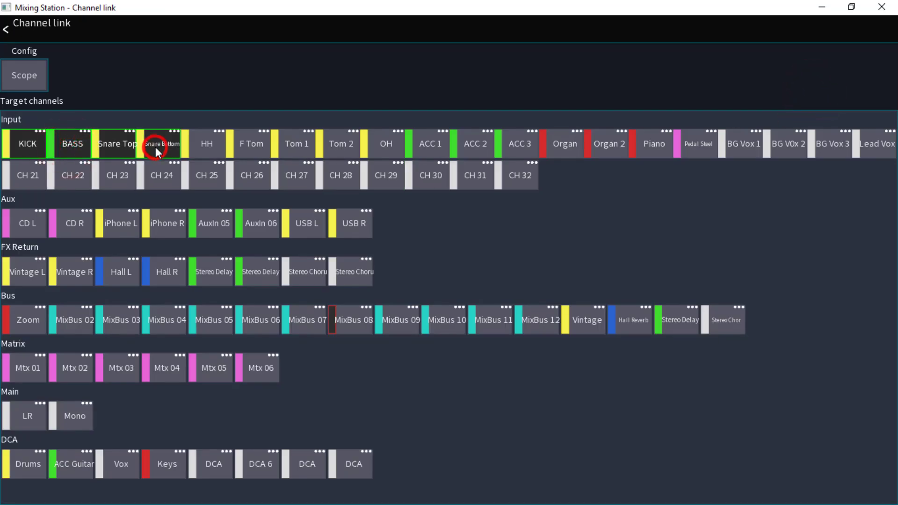
click(203, 145)
click(248, 146)
click(297, 147)
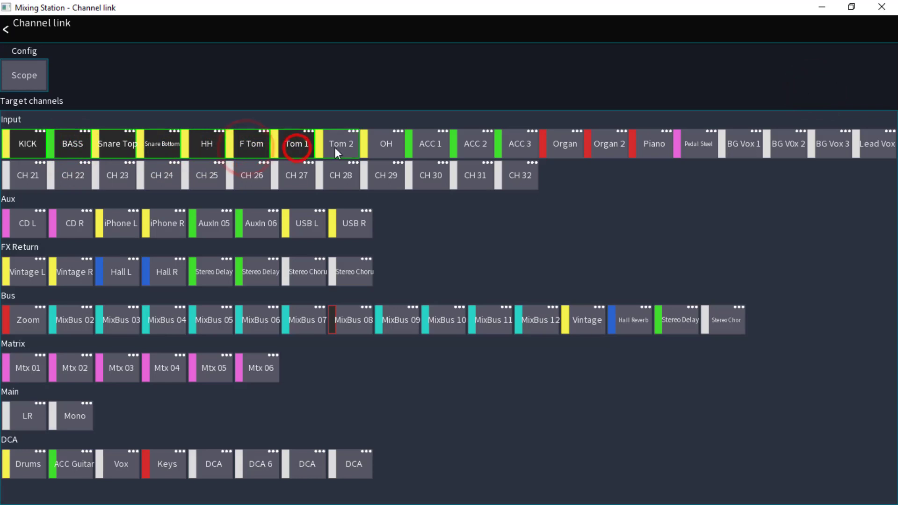
click(335, 148)
click(386, 150)
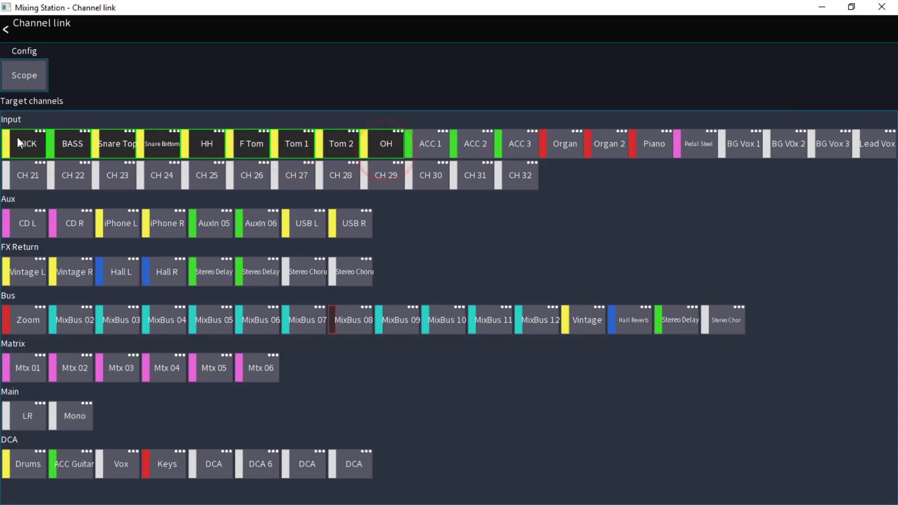
Extend the link's scope to every parameter, adding Gate, EQ, Compressor, Main, Pan, Name and Config, and return to the mixer view.
click(23, 76)
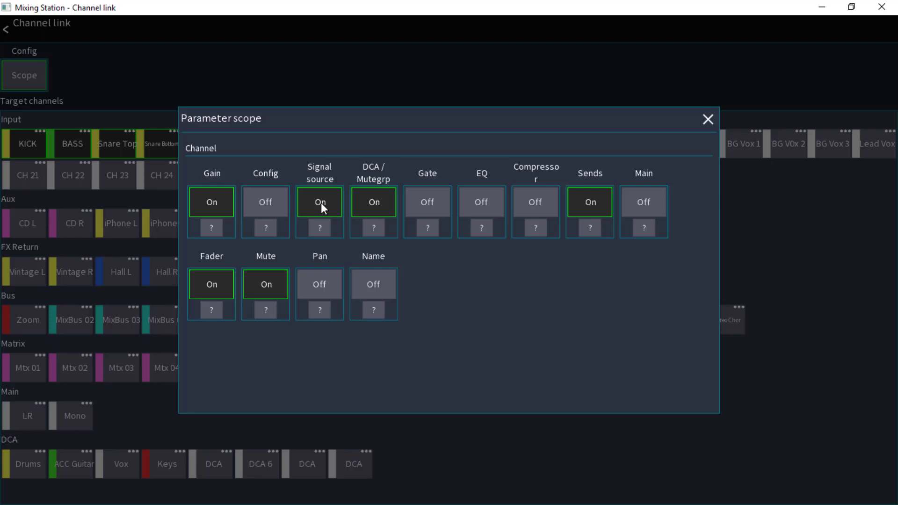
drag(391, 139, 426, 211)
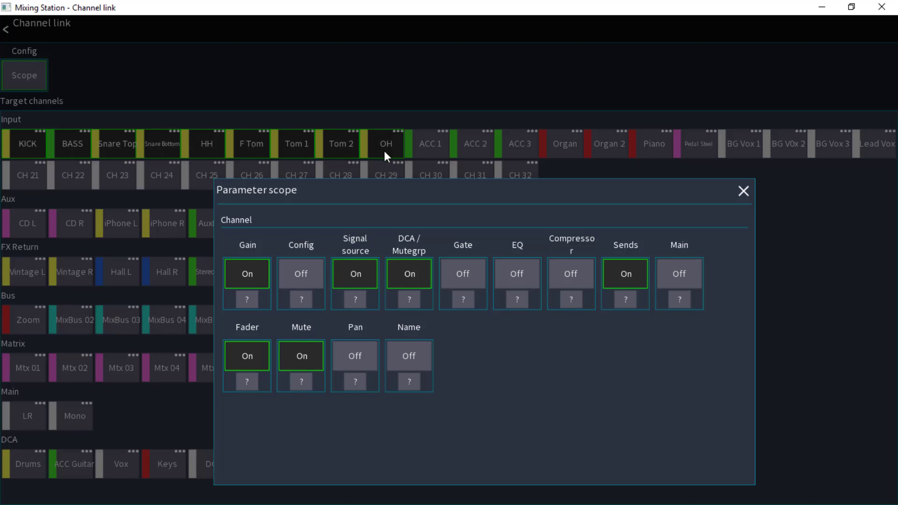
drag(445, 197, 414, 134)
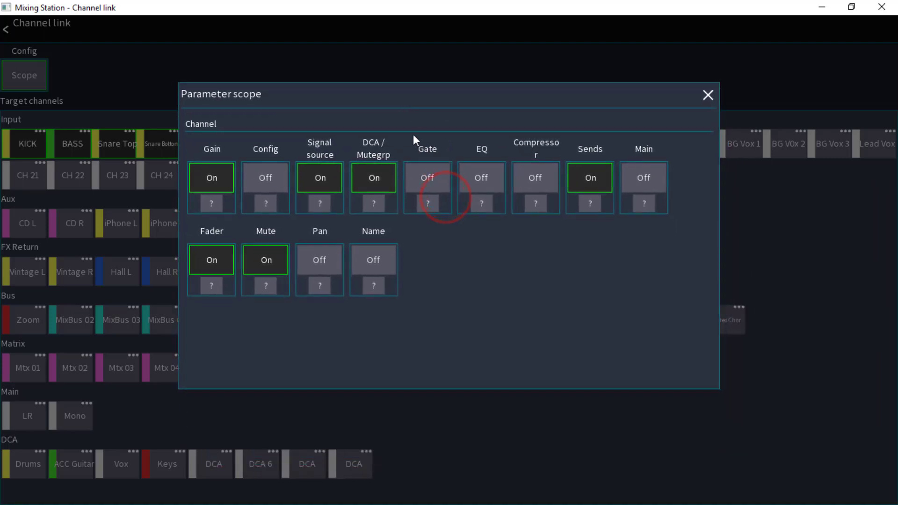
click(436, 178)
click(484, 181)
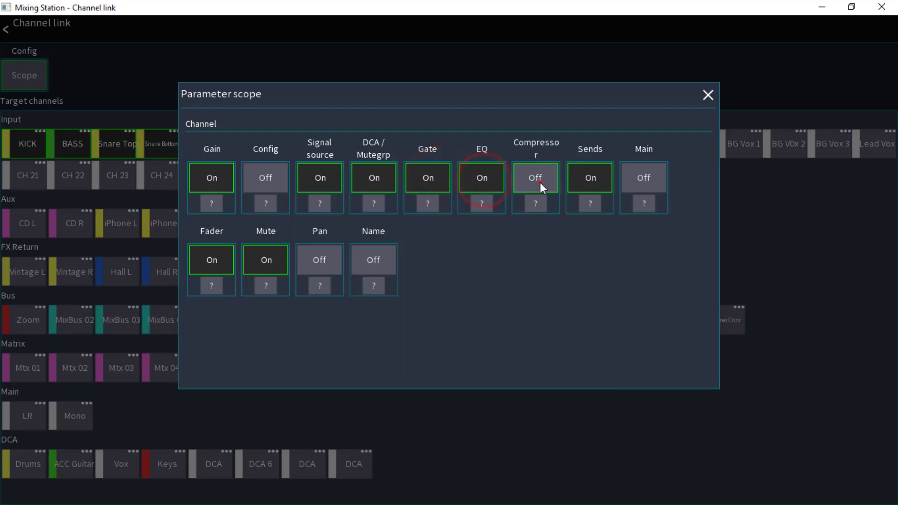
click(539, 182)
click(647, 183)
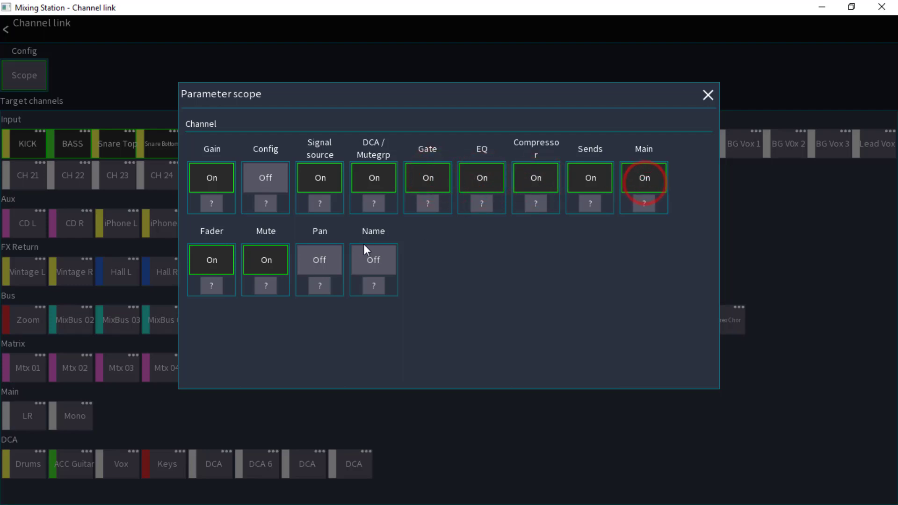
click(318, 265)
click(377, 259)
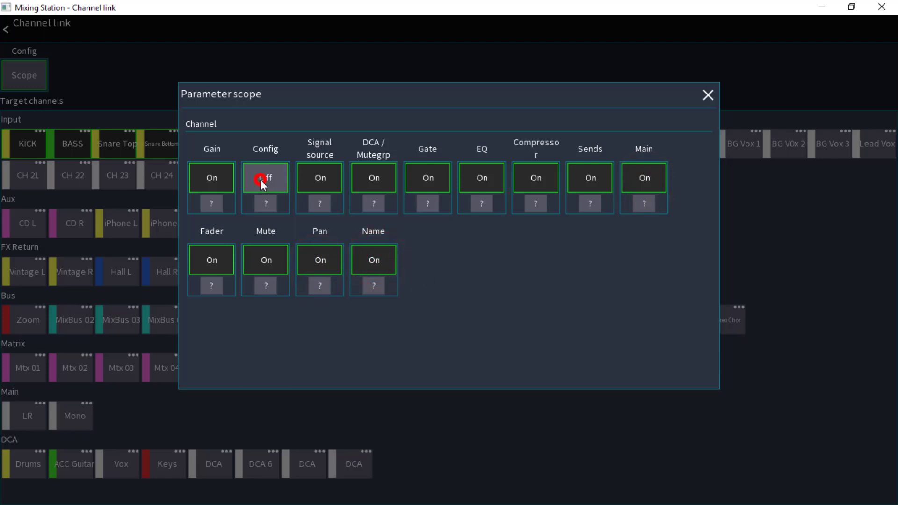
click(705, 98)
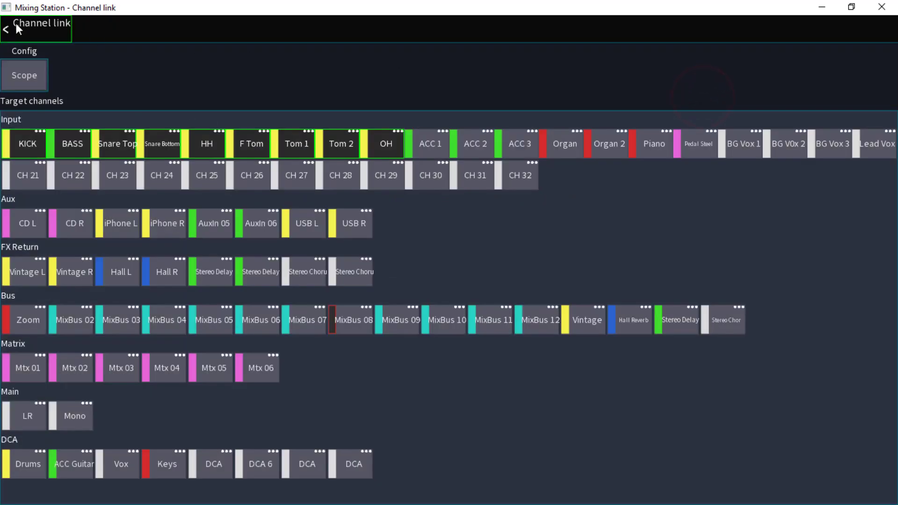
click(14, 24)
click(23, 26)
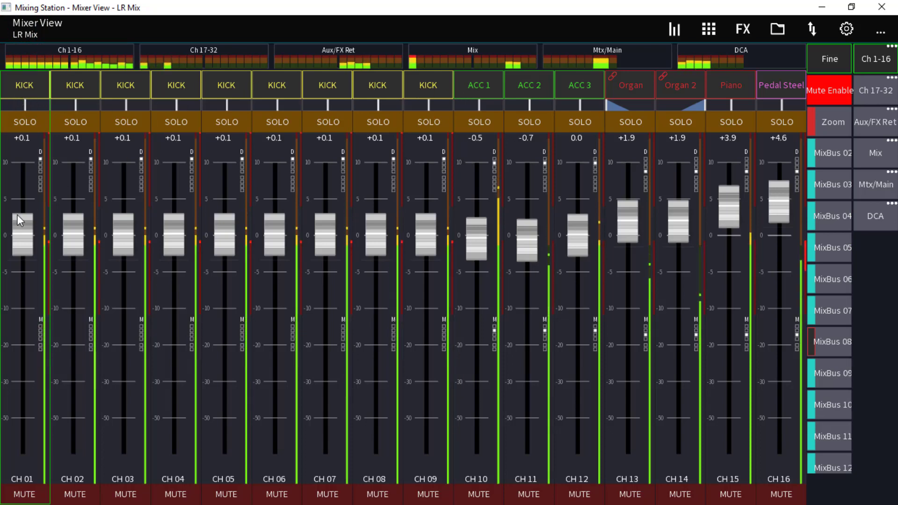
Raise the fader of the linked KICK channel on CH 01 to +0.5 dB.
click(18, 235)
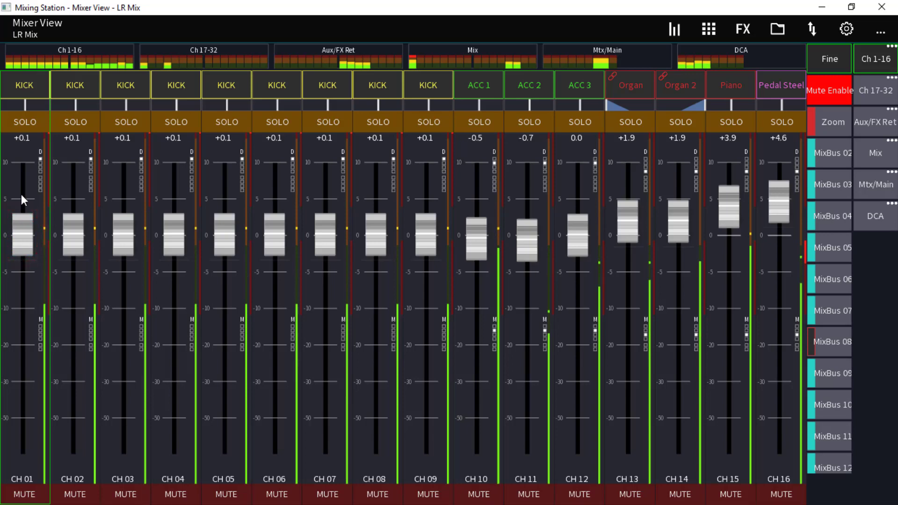
drag(3, 292, 11, 231)
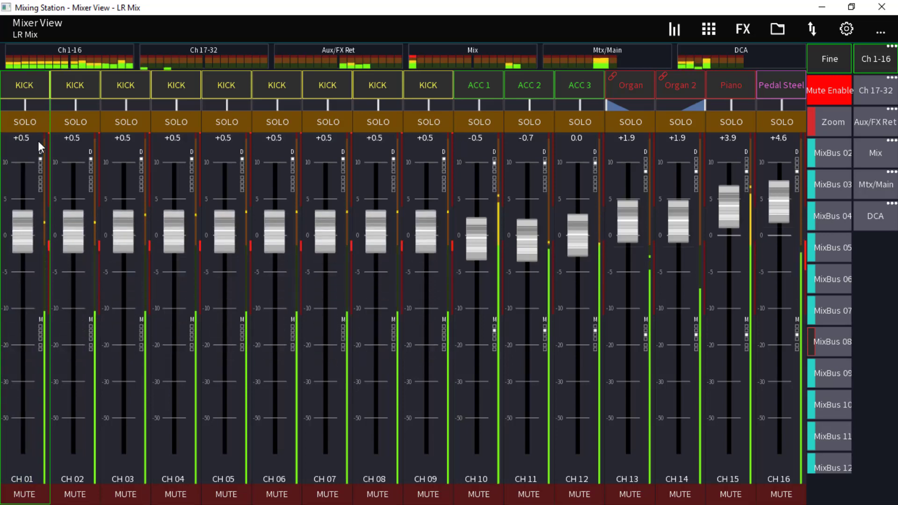
Set the trim of the CH 01 KICK channel to 11.8 dB and its gate threshold to -50.5 dB.
click(32, 89)
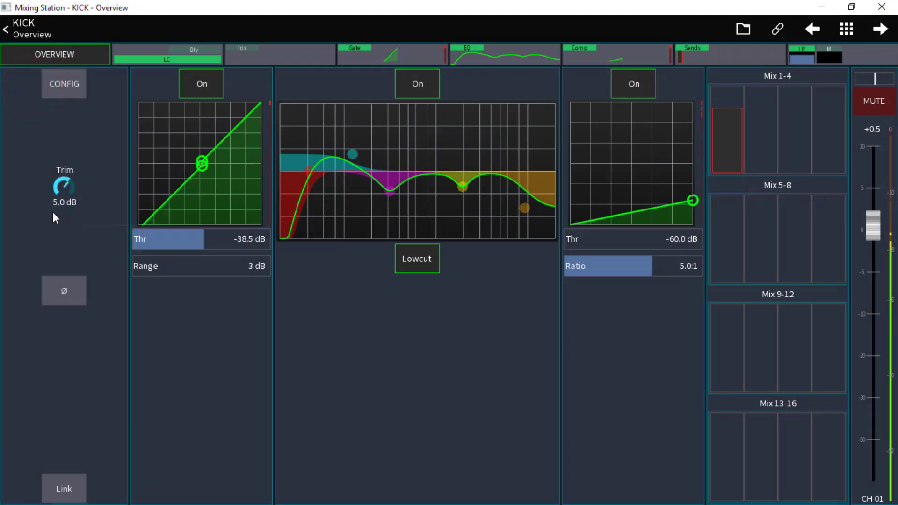
drag(68, 177, 72, 218)
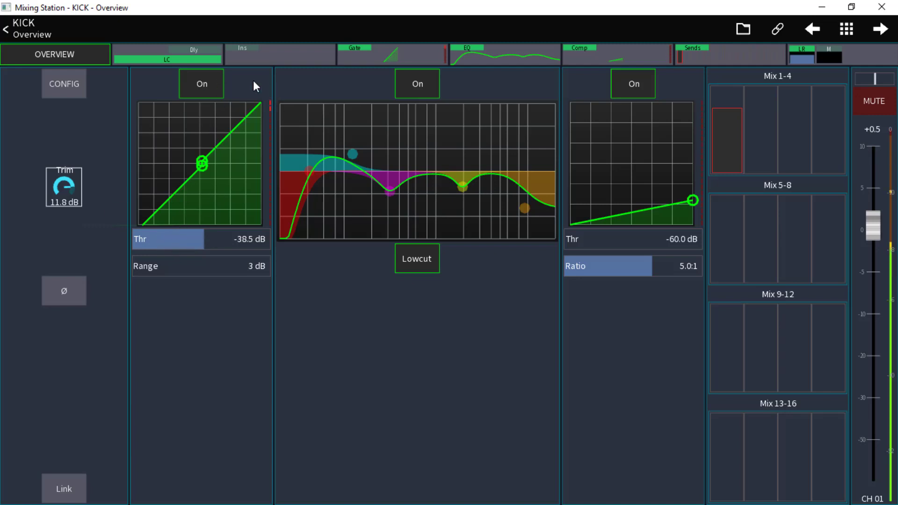
drag(203, 239, 181, 243)
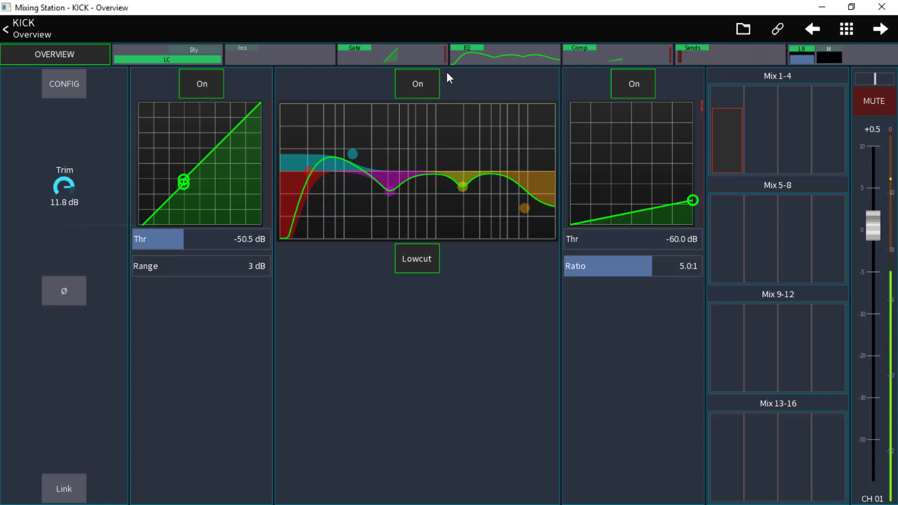
Reshape the KICK EQ: boost band 2 to +9.8 dB at 377 Hz, cut the yellow band to about -9 dB and raise the orange high band.
click(491, 60)
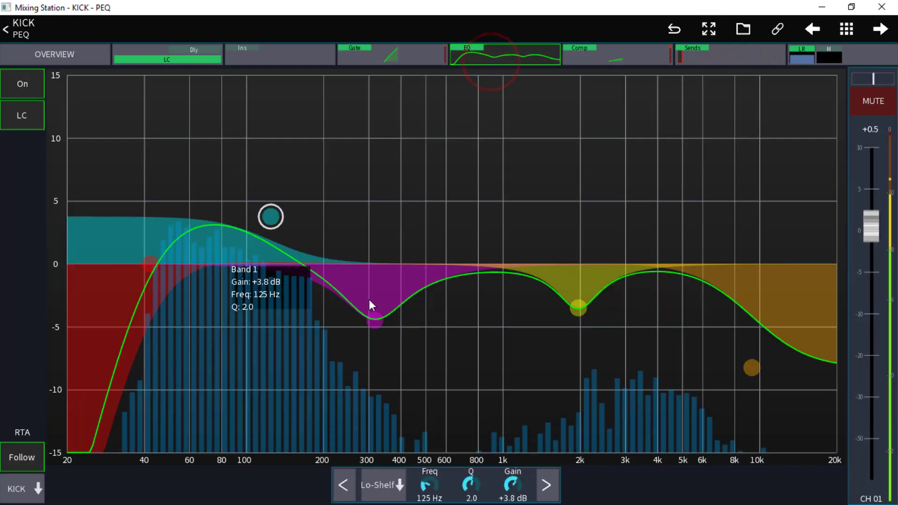
drag(370, 303, 394, 141)
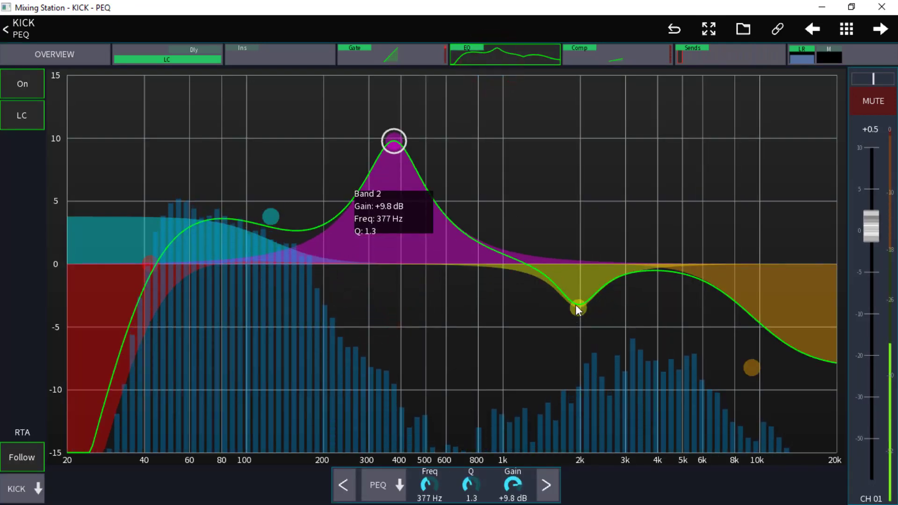
drag(577, 308, 521, 376)
drag(750, 367, 705, 162)
Set the compressor threshold of the CH 01 KICK channel to -49.5 dB and its attack to 11 ms.
click(633, 55)
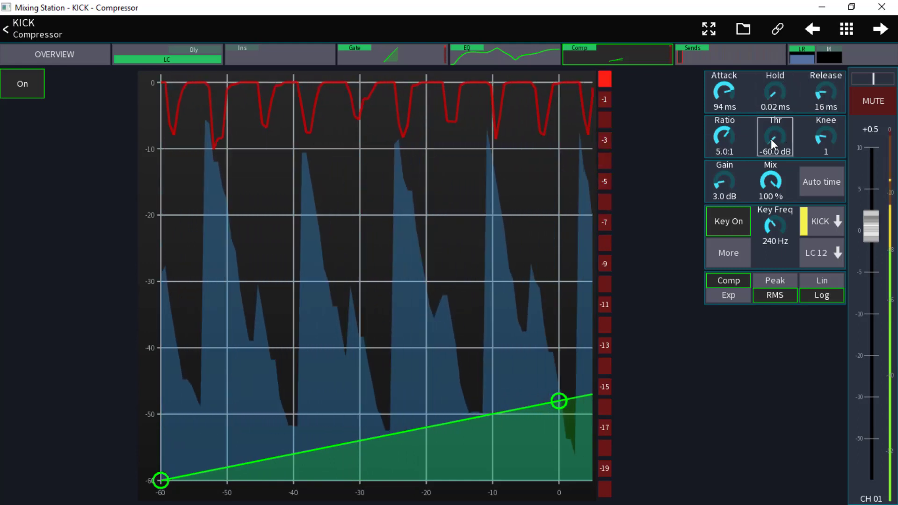
scroll(771, 139, up, 10)
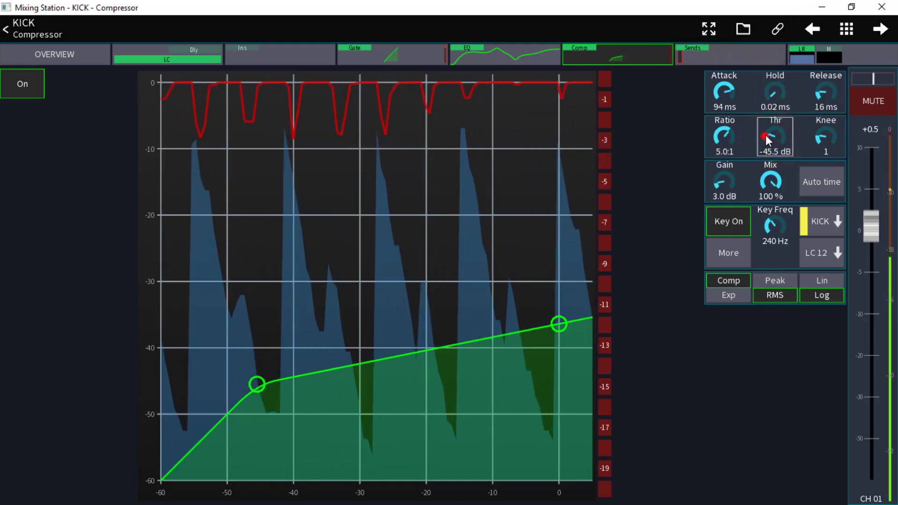
drag(767, 139, 758, 161)
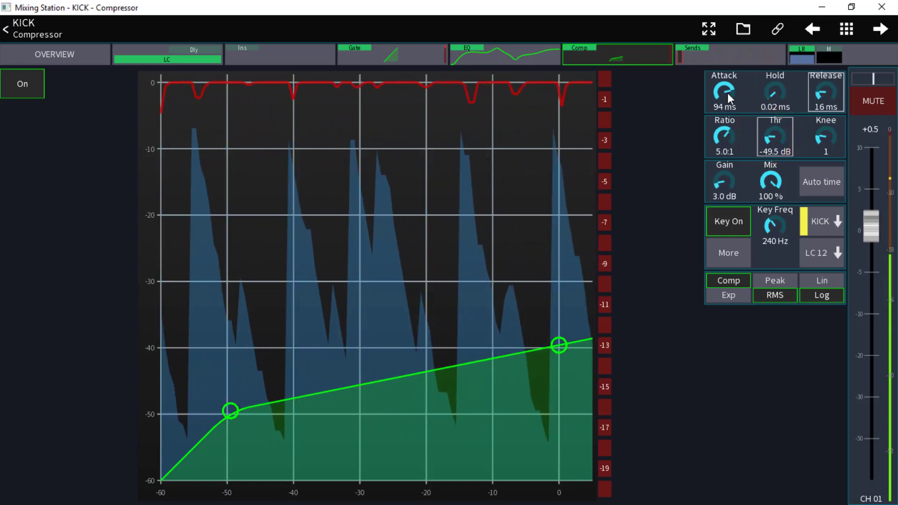
drag(729, 91, 694, 319)
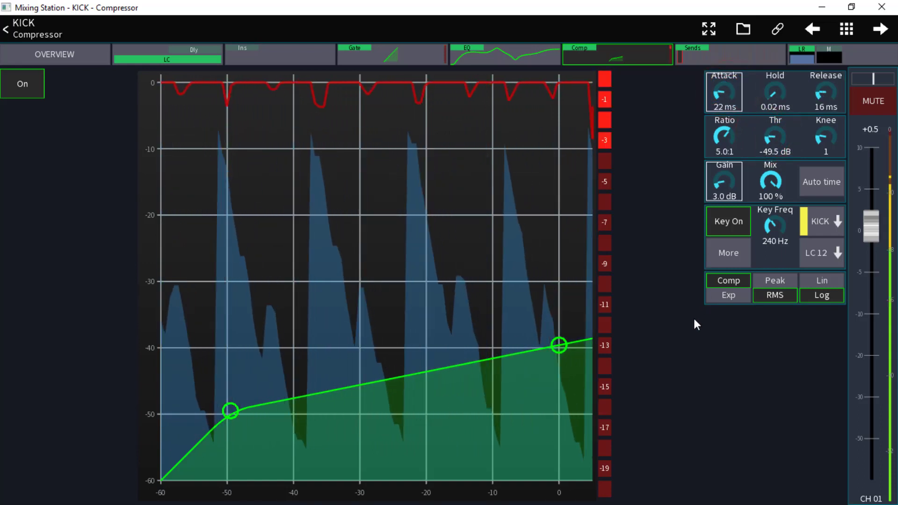
drag(721, 92, 717, 122)
Set the KICK compressor's hold time to 0.86 ms and its knee to 2.
drag(770, 97, 775, 61)
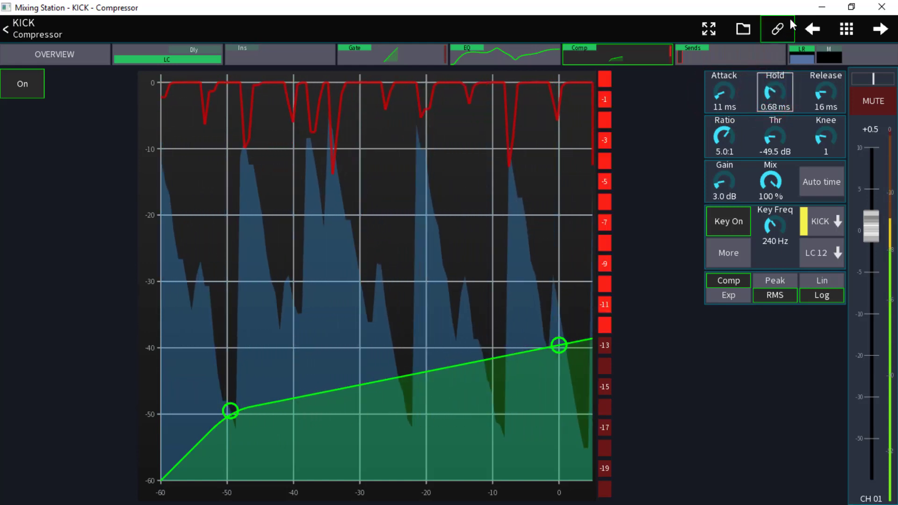
drag(790, 19, 792, 15)
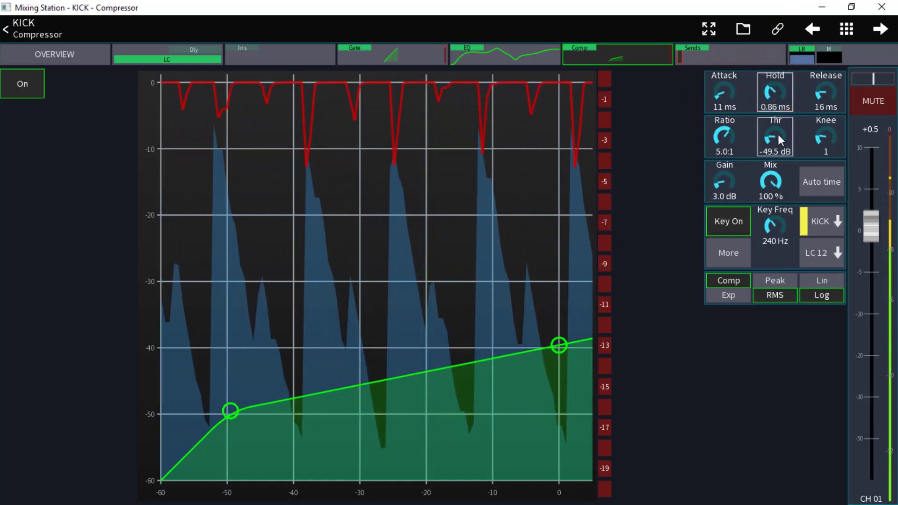
drag(819, 134, 854, 49)
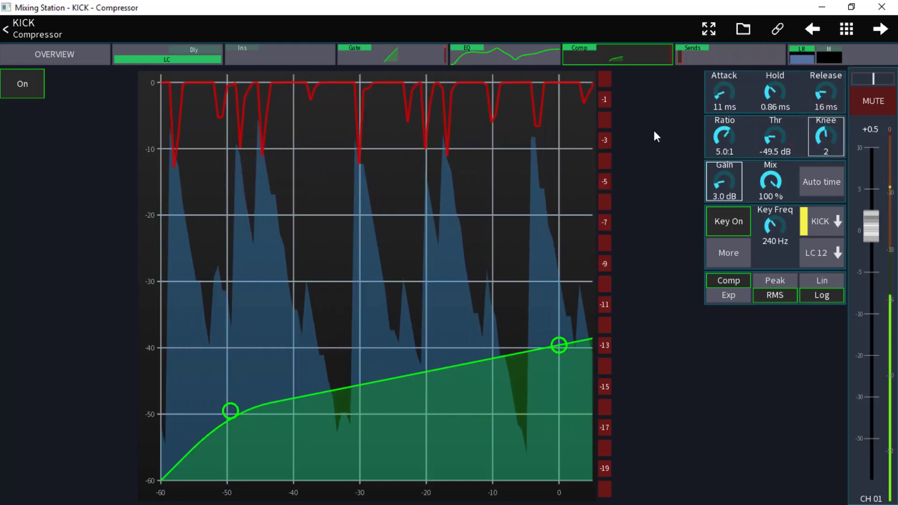
Look through the KICK channel's sends and main output settings, and return to the mixer view.
click(701, 56)
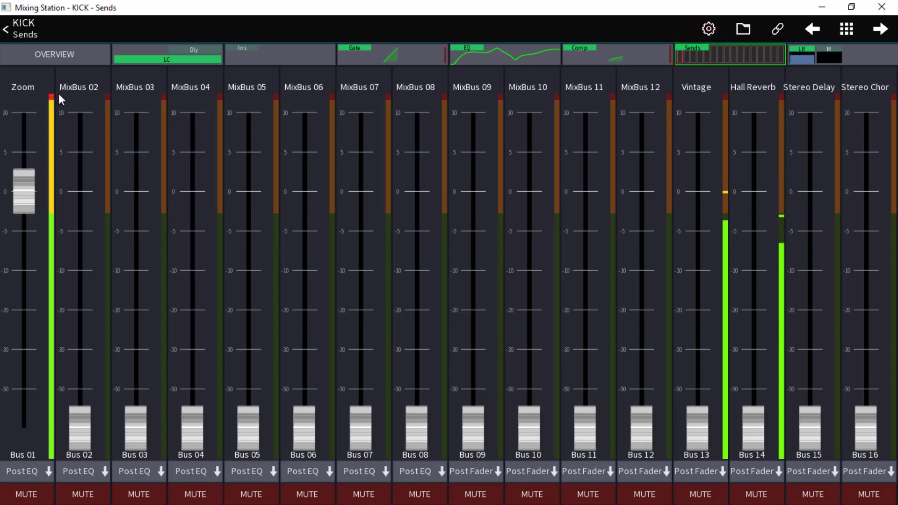
click(812, 57)
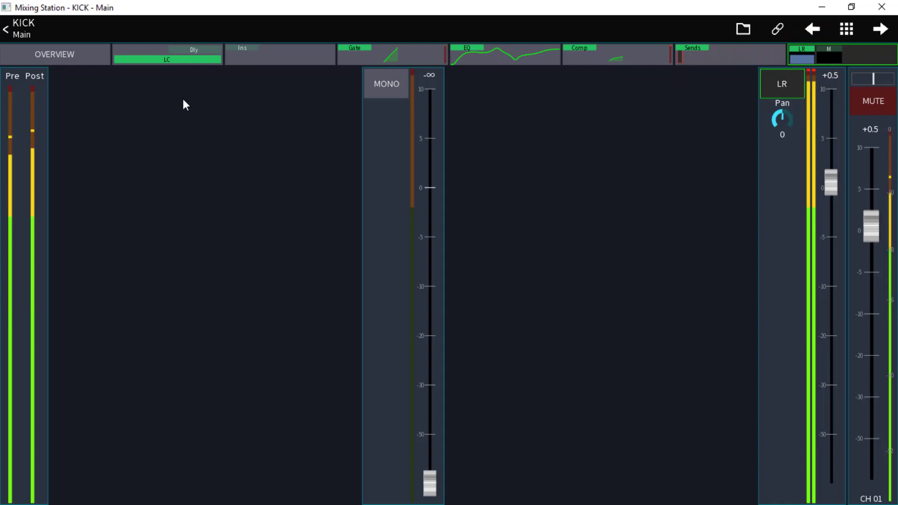
click(7, 36)
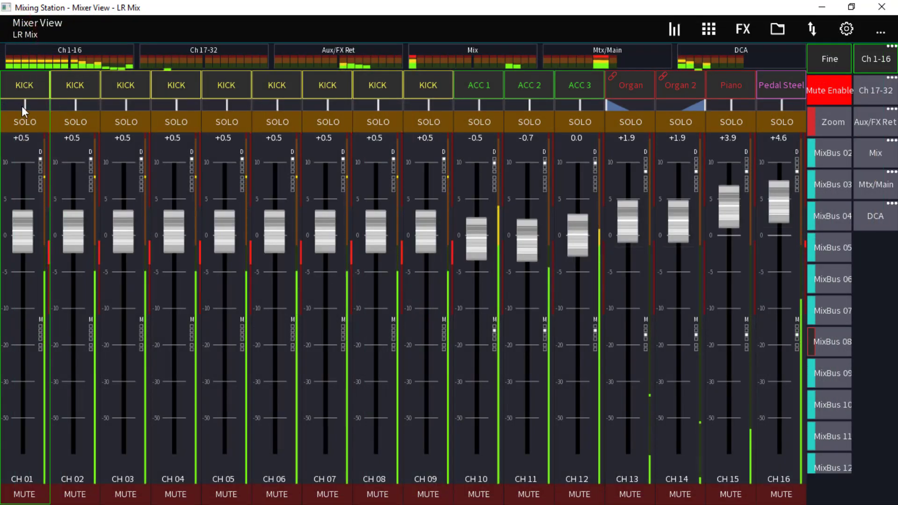
Pan the linked CH 01 KICK channel towards the left and bring it back to centre.
drag(25, 108, 1, 109)
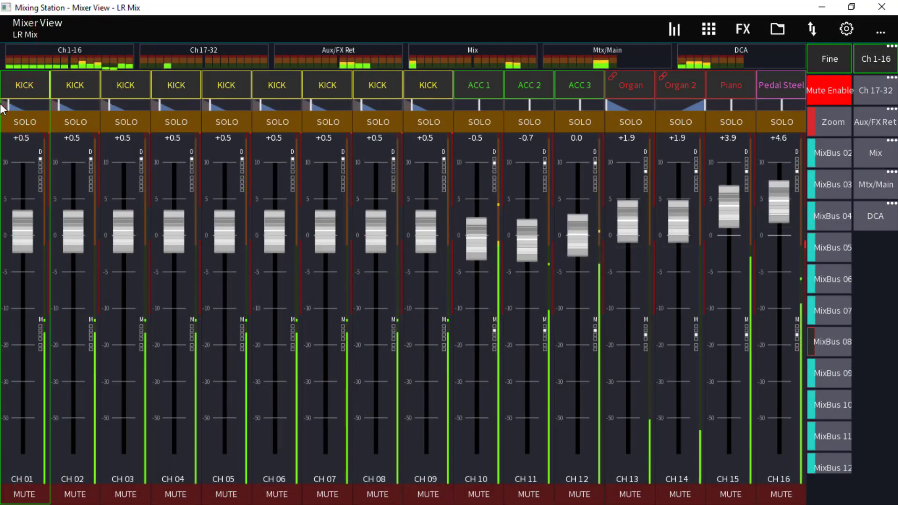
drag(3, 109, 32, 109)
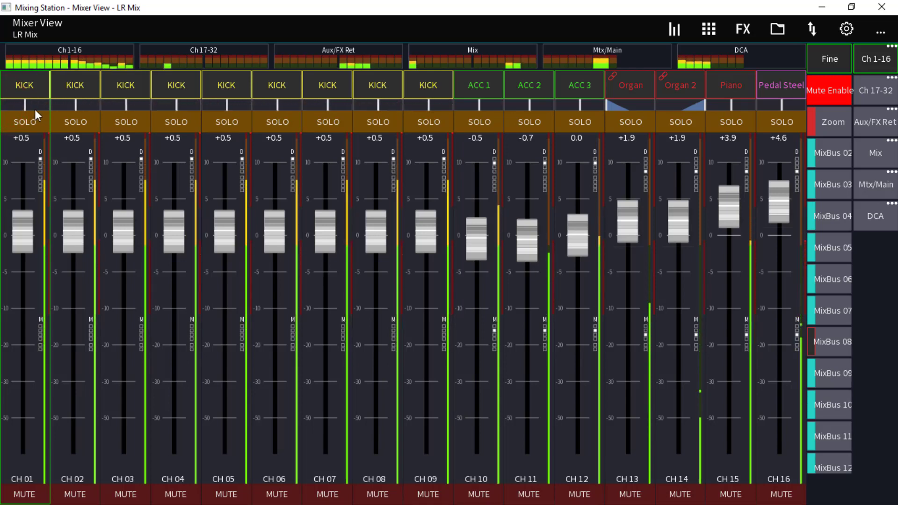
Examine the channel overviews from CH 04 through CH 10, comparing trim, gate, EQ and compressor settings.
click(164, 88)
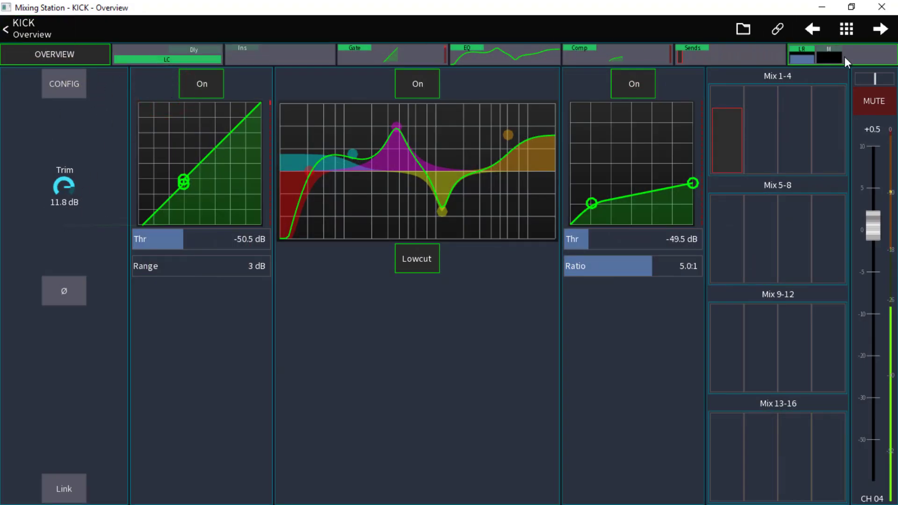
click(880, 29)
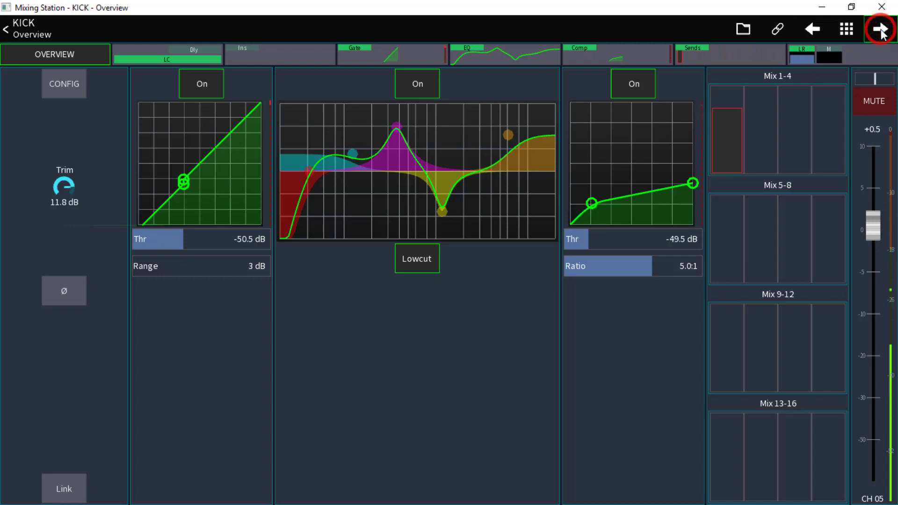
click(880, 29)
click(880, 30)
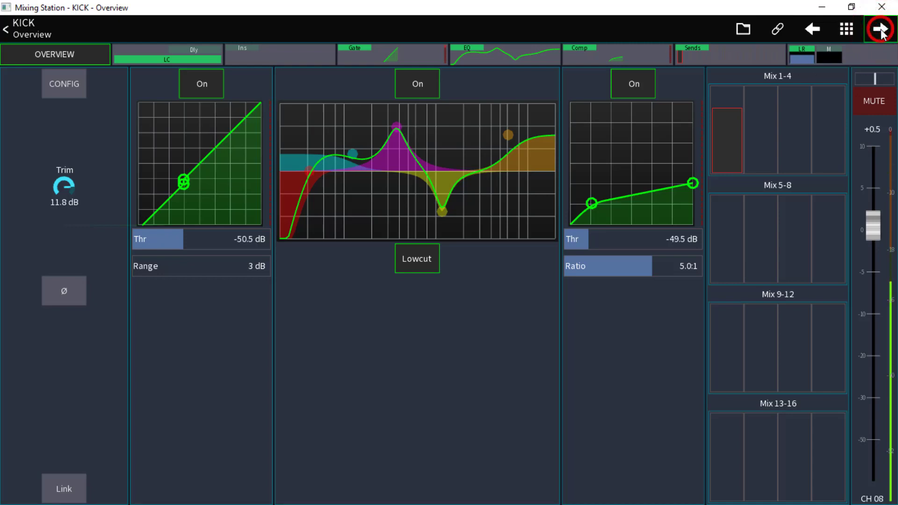
click(880, 29)
click(880, 29)
click(880, 30)
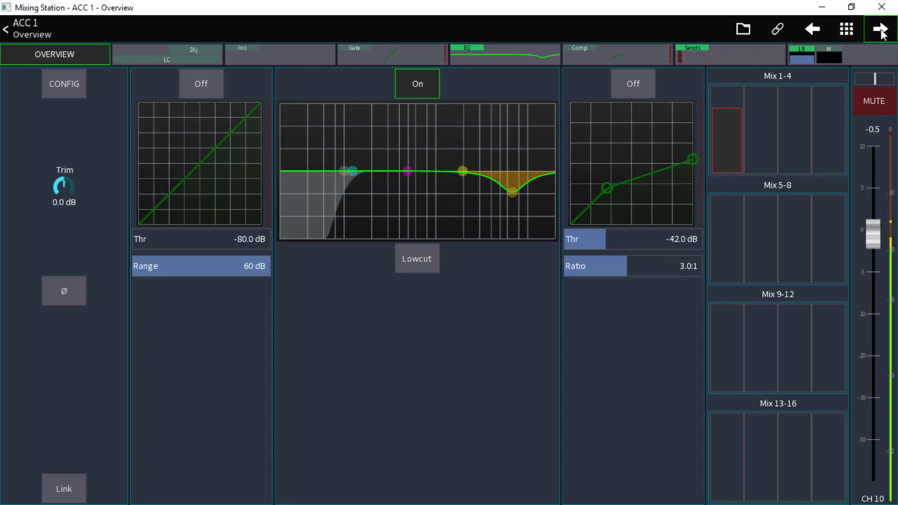
Go back through the linked channel overviews from CH 09 downwards to compare their settings, and return to the mixer view.
click(816, 32)
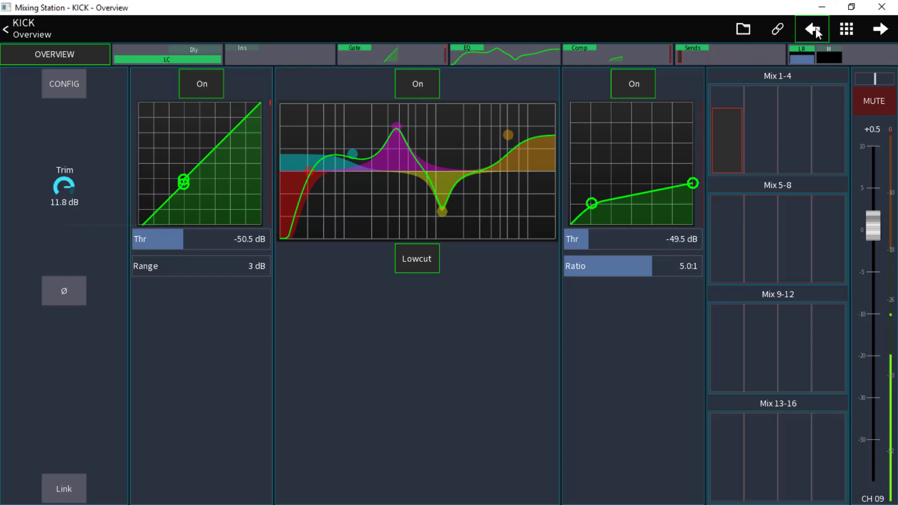
click(816, 29)
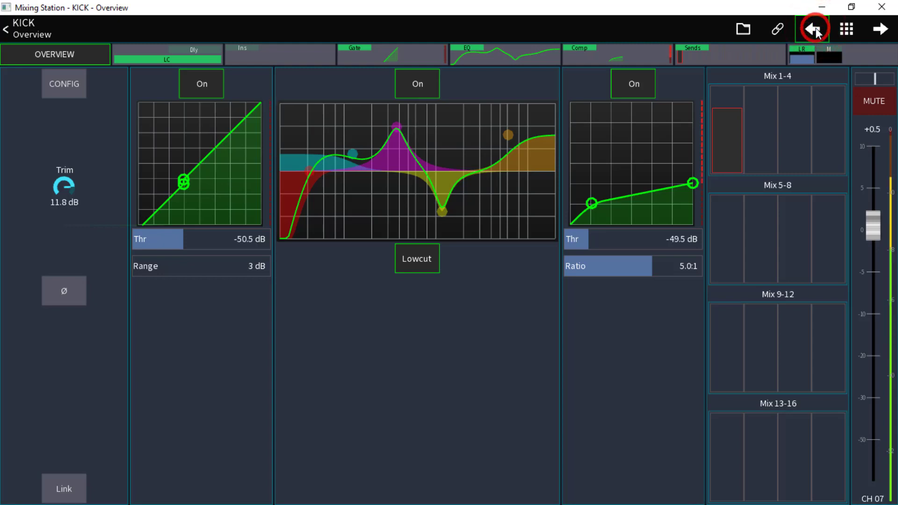
click(815, 29)
click(815, 29)
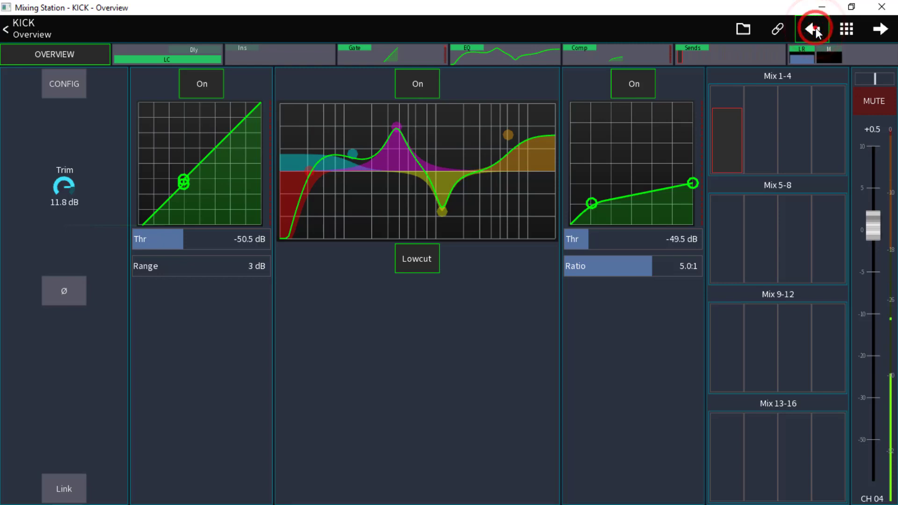
click(816, 29)
click(815, 29)
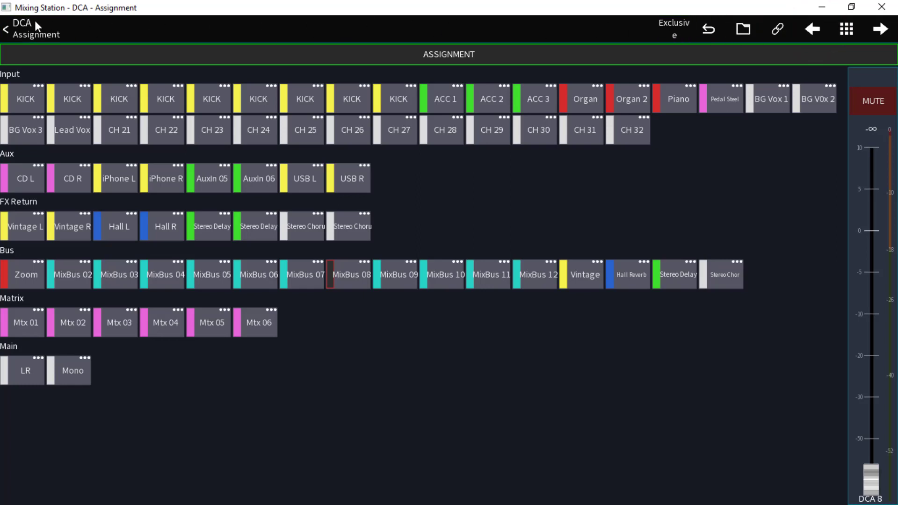
click(8, 30)
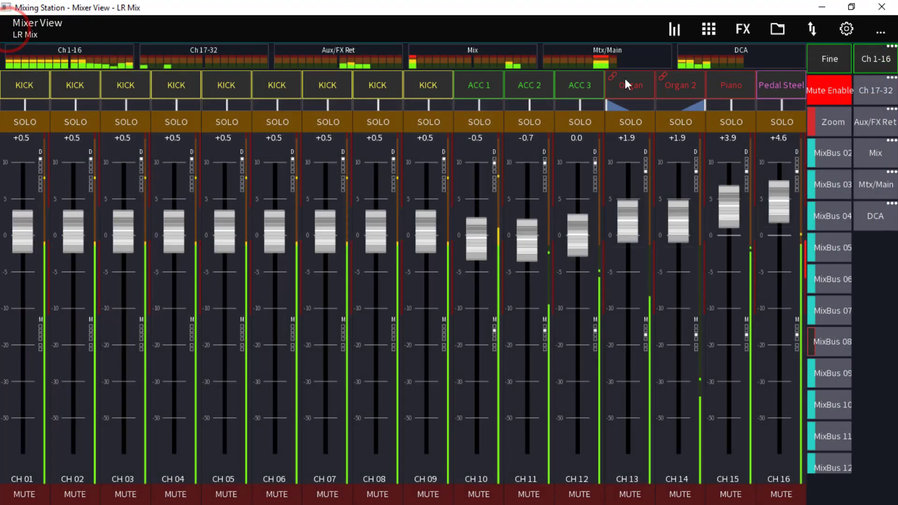
Delete the channel link Link 0 from MS Channel Links.
click(881, 33)
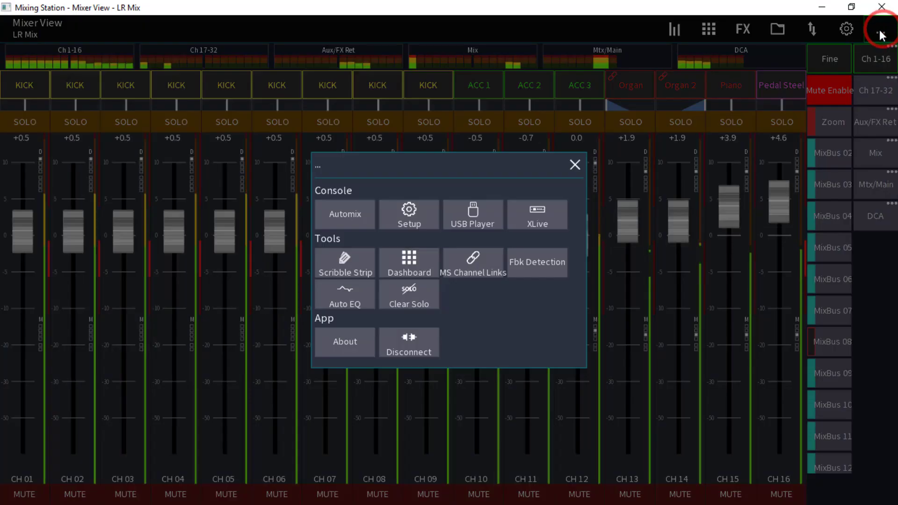
click(461, 265)
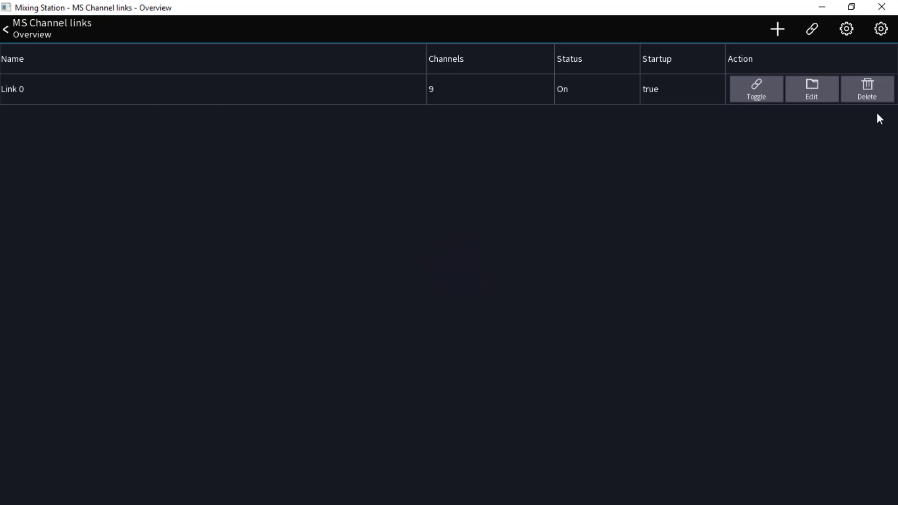
click(870, 88)
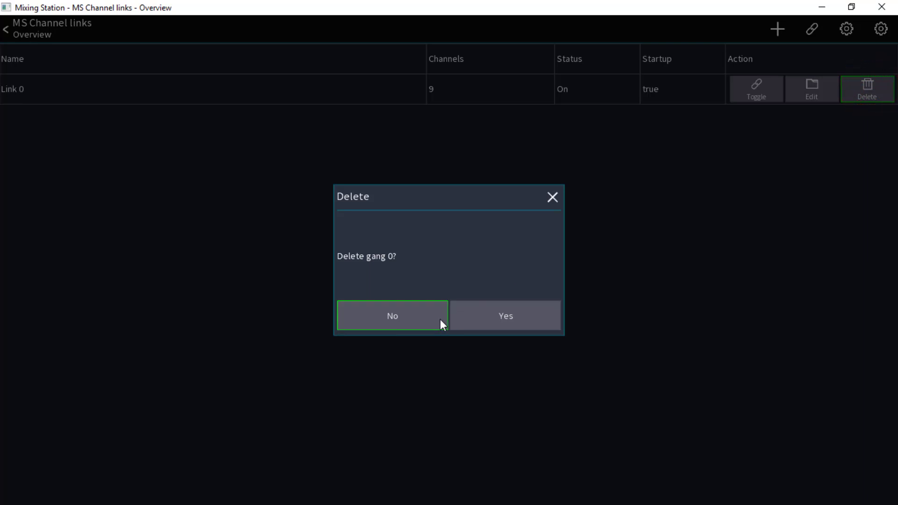
click(486, 319)
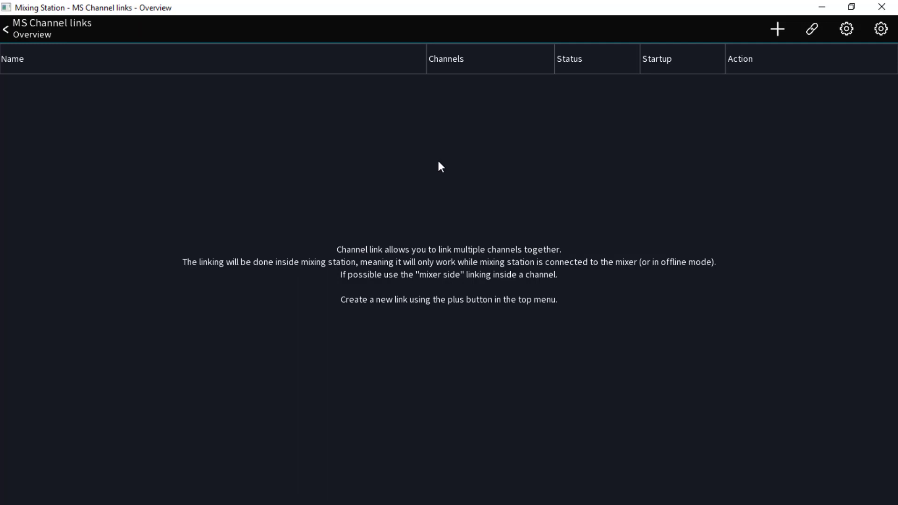
Create a new channel link without target channels and return to the mixer view.
click(776, 29)
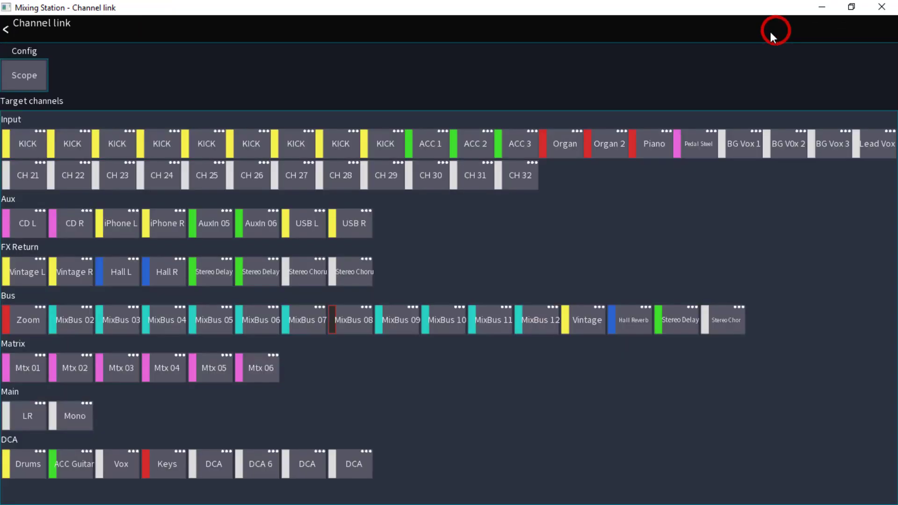
click(25, 144)
click(6, 31)
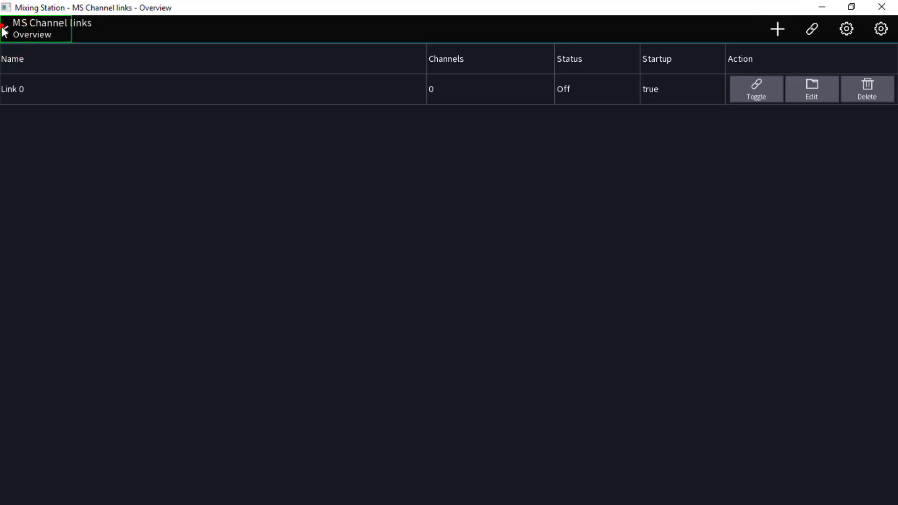
click(4, 31)
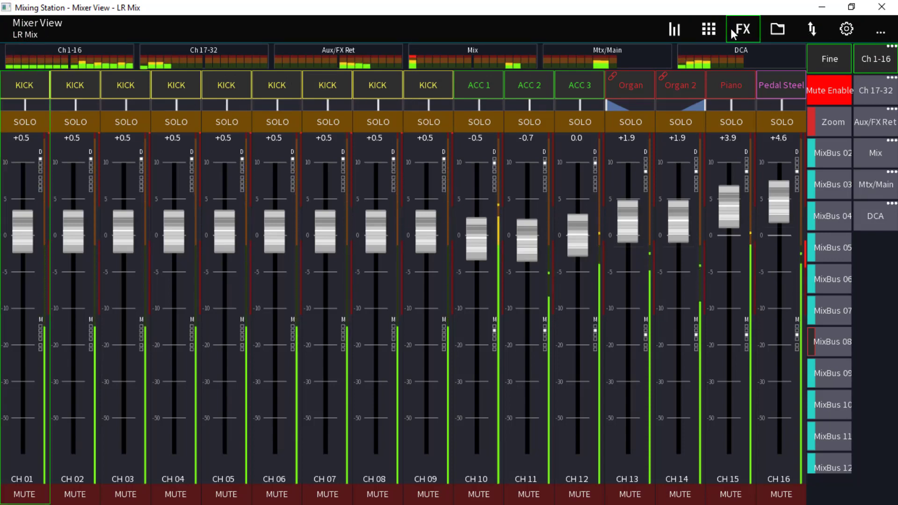
Load scene 13, HILMW, to restore the saved mix, and return to the mixer view.
click(778, 28)
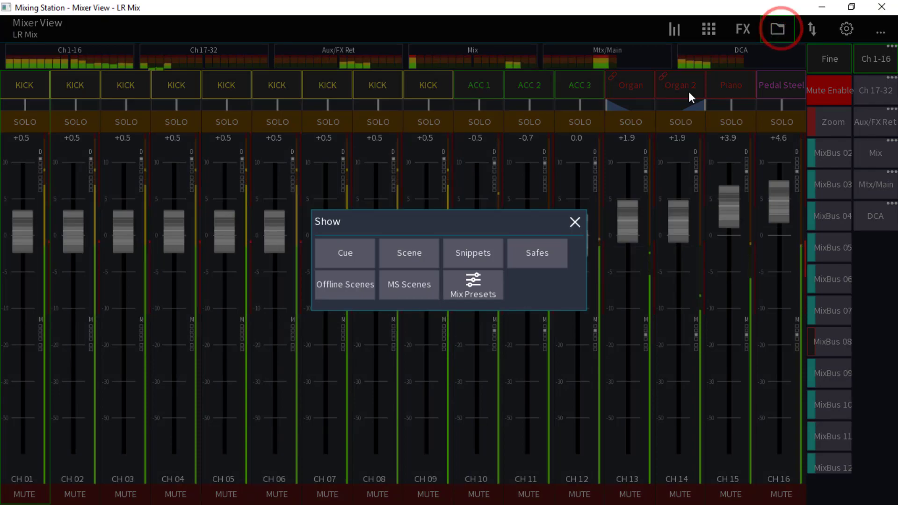
click(419, 257)
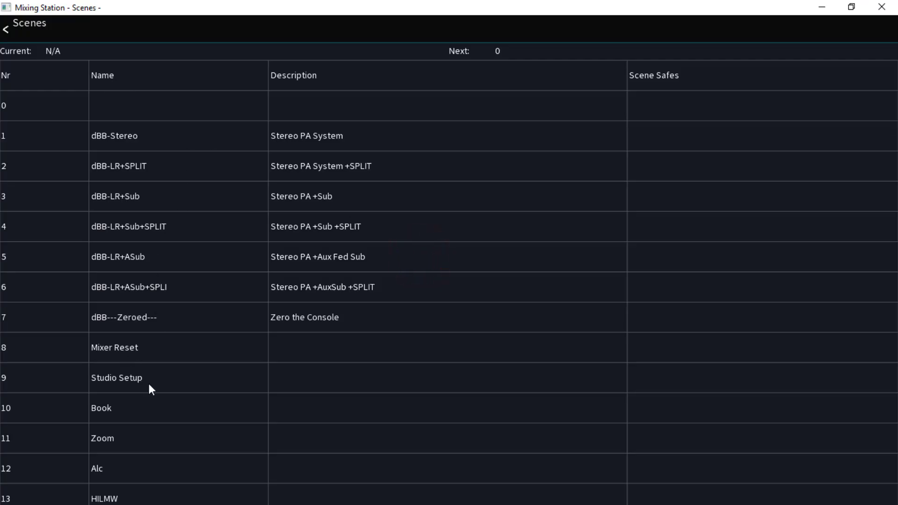
scroll(158, 362, down, 3)
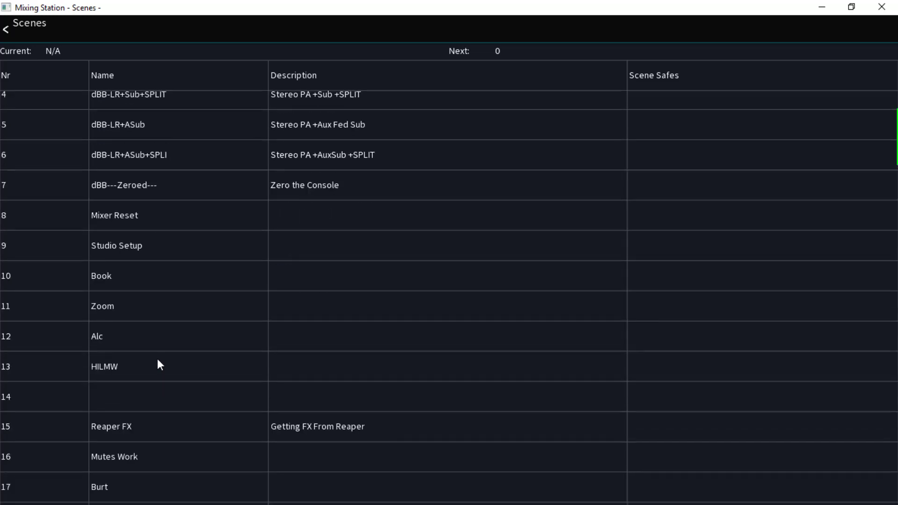
click(105, 364)
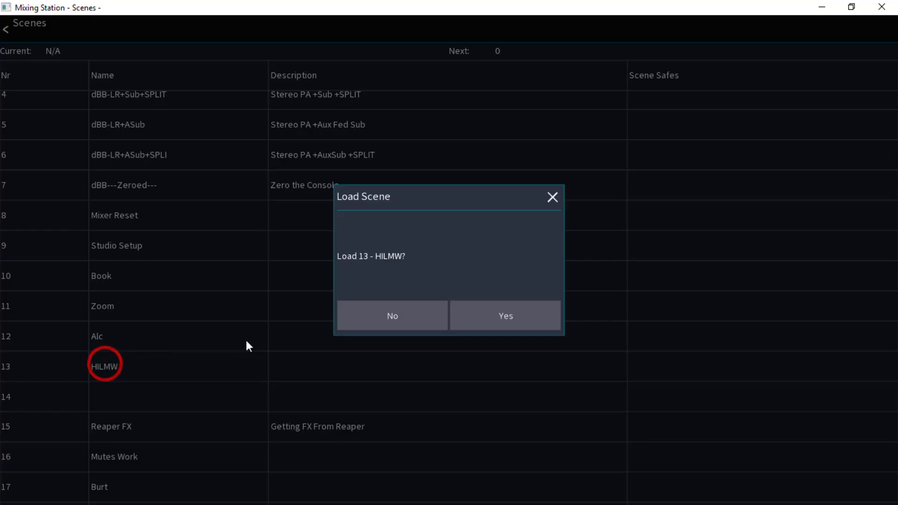
click(486, 313)
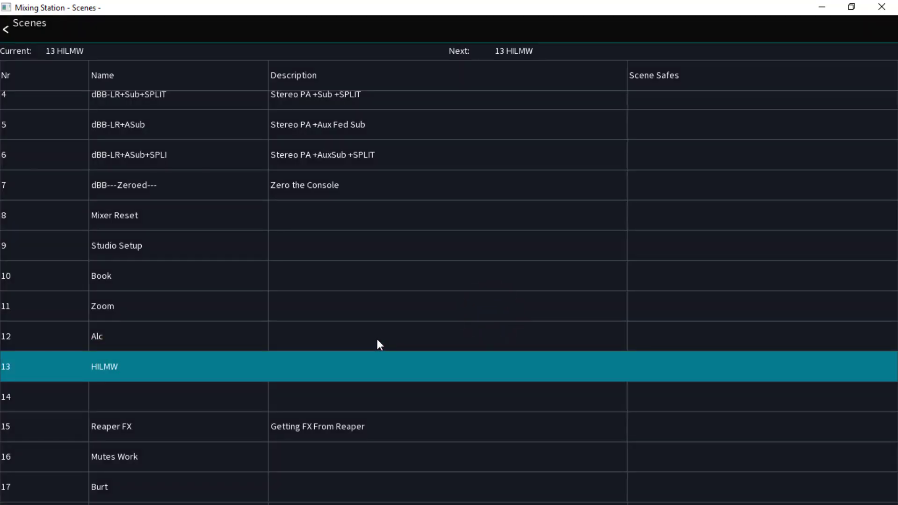
click(20, 28)
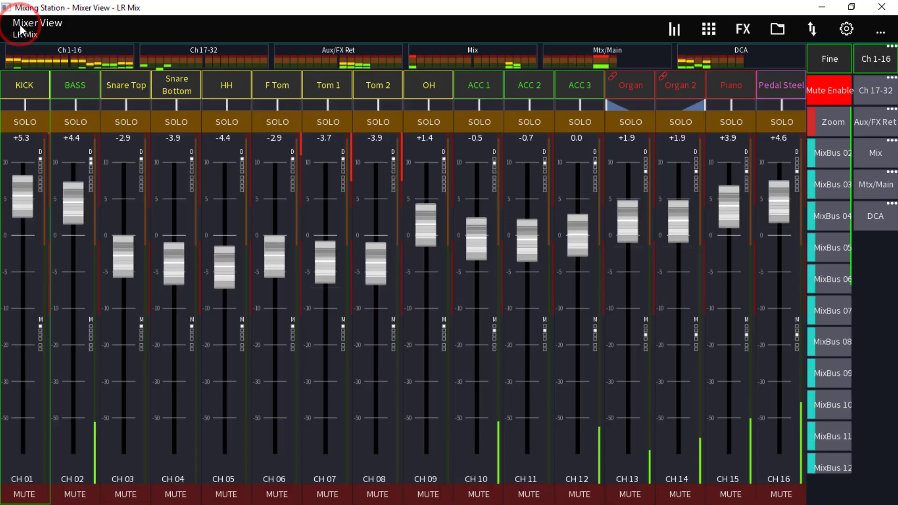